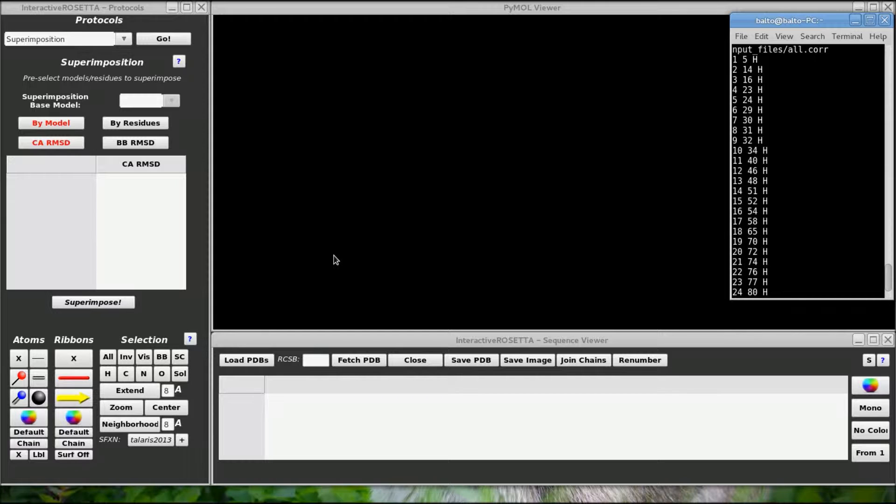
Step: Load the ab1.pdb structure from the input_files folder
{"action": "left_click", "coordinate": [254, 362]}
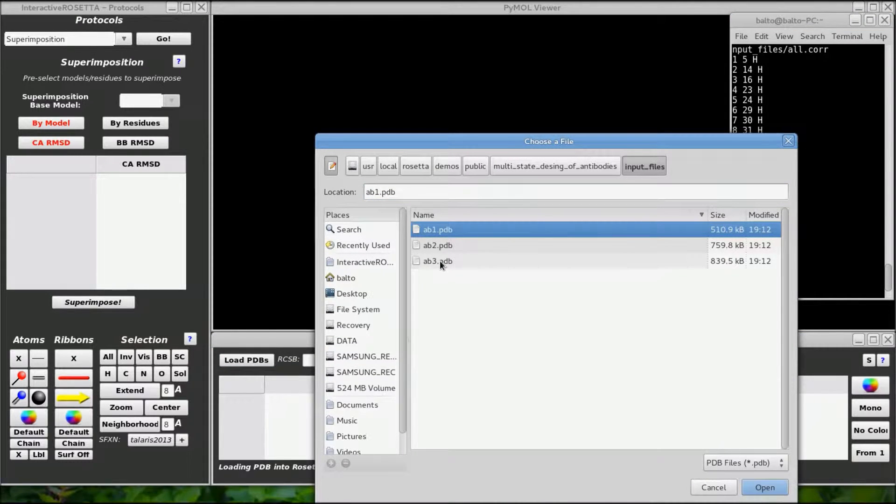
{"action": "left_click", "coordinate": [443, 245]}
{"action": "double_click", "coordinate": [440, 230]}
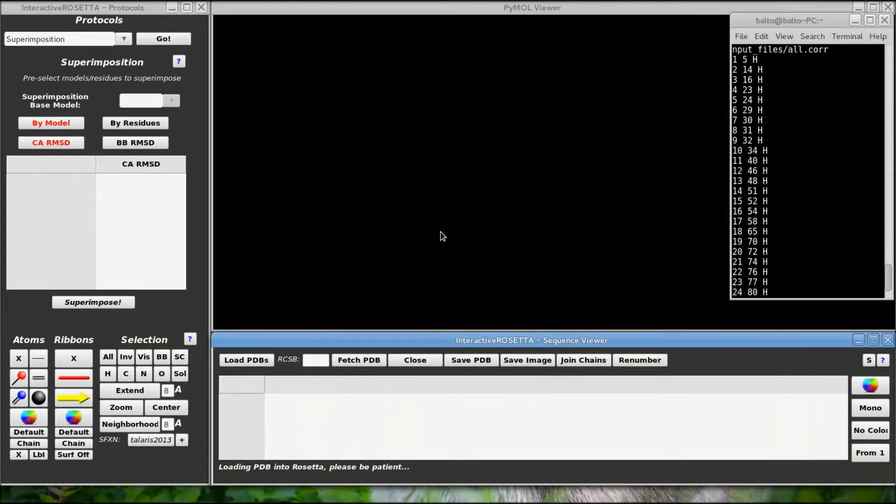
{"action": "left_click", "coordinate": [407, 321]}
{"action": "left_click", "coordinate": [391, 340]}
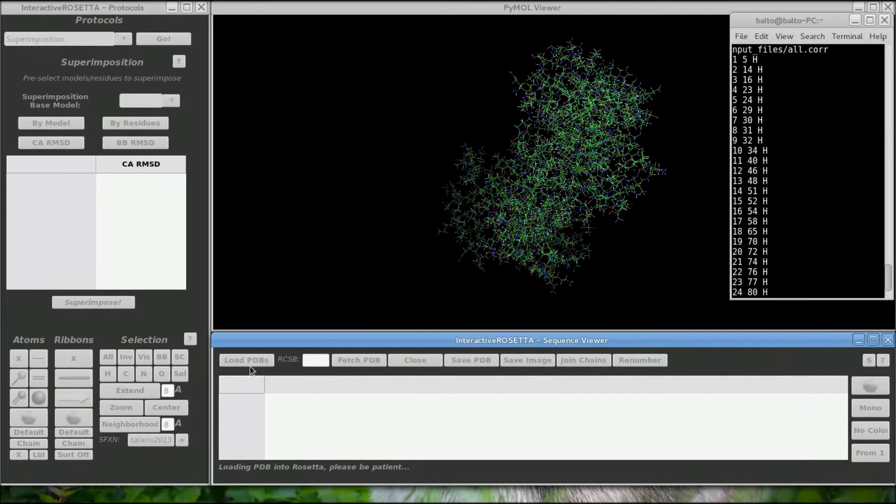
Step: Load the ab2.pdb structure as a second model from the same folder
{"action": "left_click", "coordinate": [247, 360]}
{"action": "double_click", "coordinate": [443, 245]}
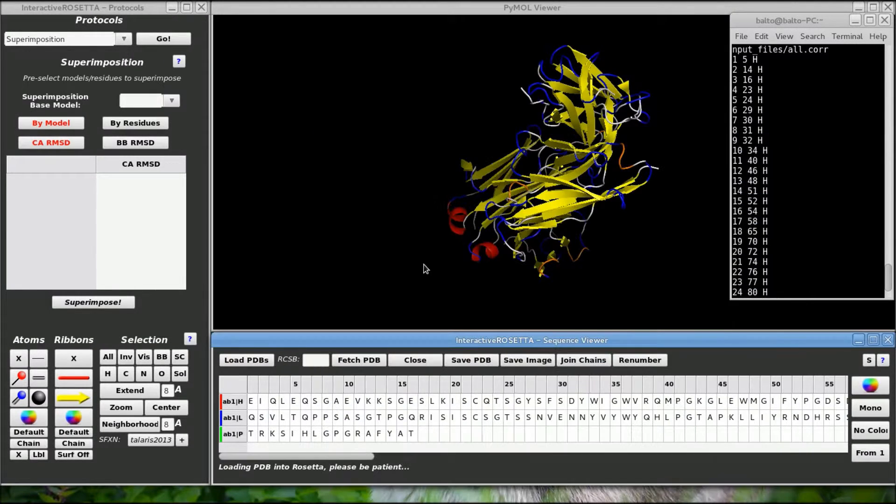
{"action": "left_click", "coordinate": [390, 323]}
{"action": "left_click", "coordinate": [392, 340]}
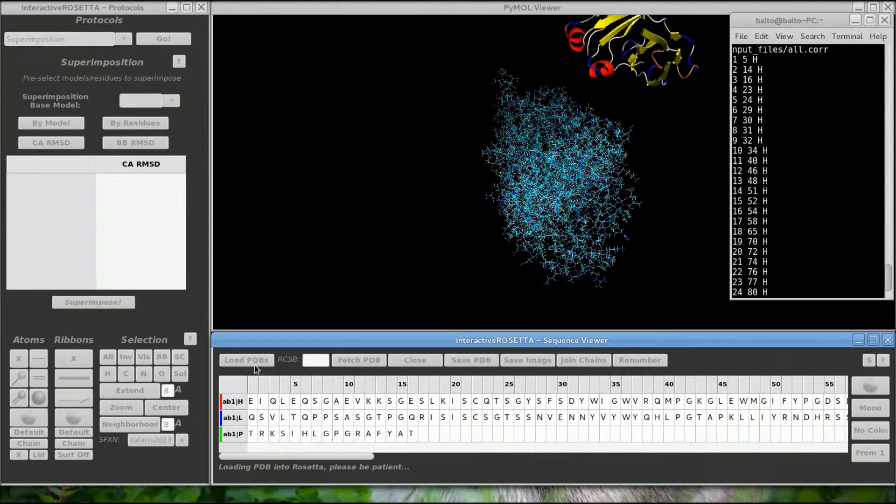
Step: Load the ab3.pdb structure as the third model
{"action": "left_click", "coordinate": [252, 360]}
{"action": "double_click", "coordinate": [429, 260]}
{"action": "left_click", "coordinate": [427, 322]}
{"action": "left_click", "coordinate": [396, 339]}
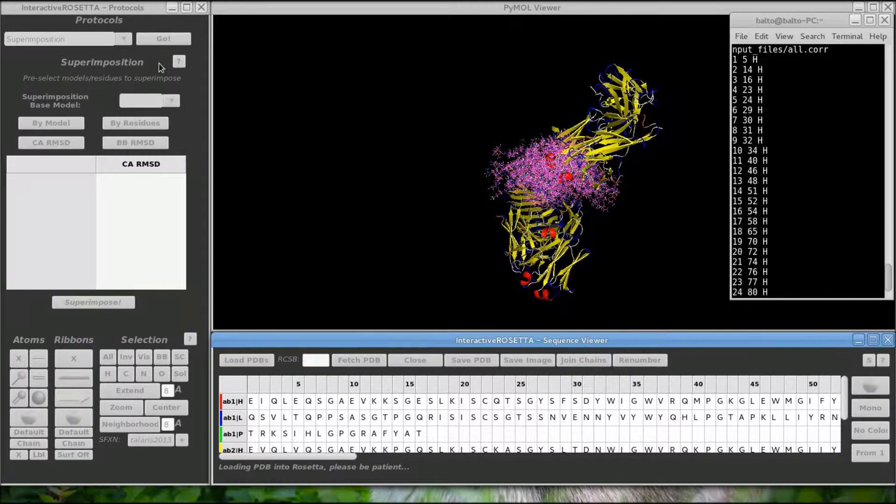
Step: Switch the active protocol from Superimposition to Protein Design (MSD)
{"action": "left_click", "coordinate": [125, 40]}
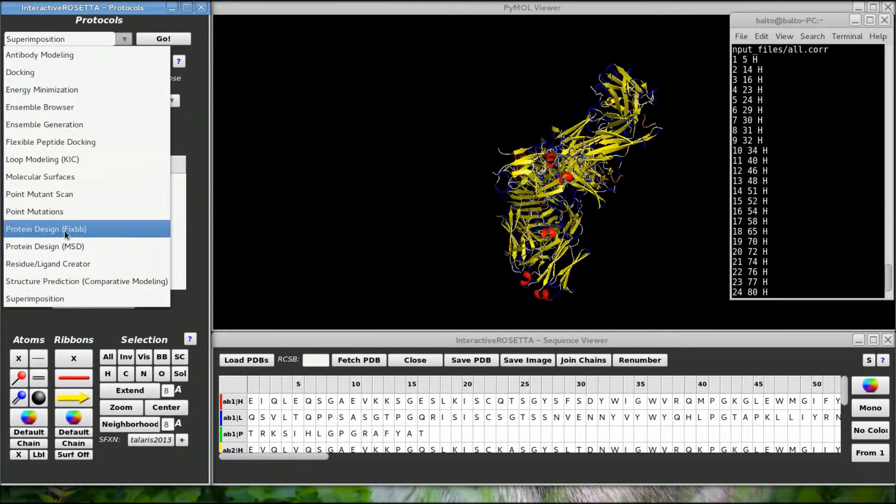
{"action": "left_click", "coordinate": [61, 228]}
{"action": "left_click", "coordinate": [162, 39]}
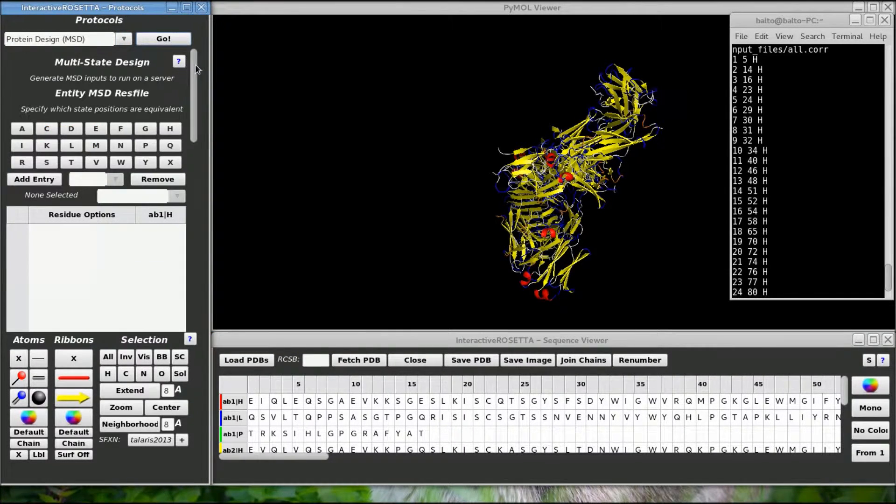
{"action": "scroll", "coordinate": [194, 74], "scroll_direction": "down", "scroll_amount": 1}
{"action": "mouse_move", "coordinate": [194, 75]}
{"action": "left_mouse_down"}
{"action": "mouse_move", "coordinate": [182, 204]}
{"action": "mouse_move", "coordinate": [191, 71]}
{"action": "mouse_move", "coordinate": [189, 90]}
{"action": "left_mouse_up"}
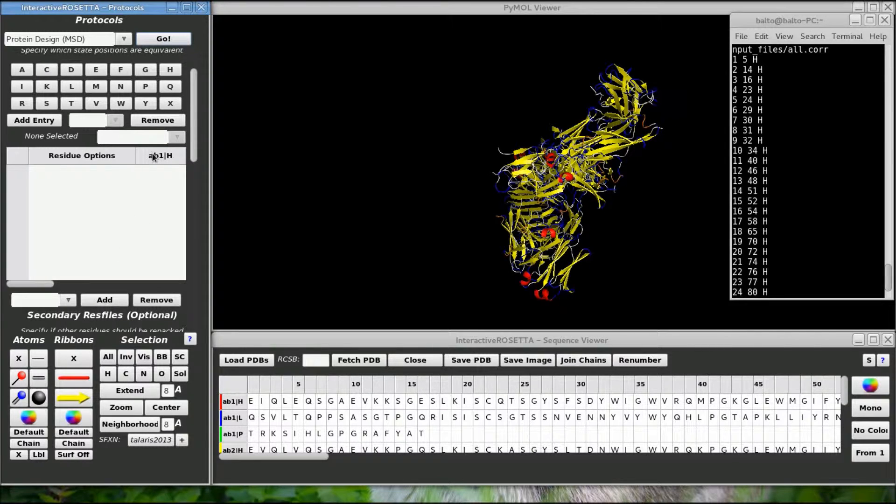
Step: Allow every amino acid except cysteine (C) and add a first entry to the entity resfile
{"action": "left_click", "coordinate": [170, 103]}
{"action": "left_click", "coordinate": [47, 69]}
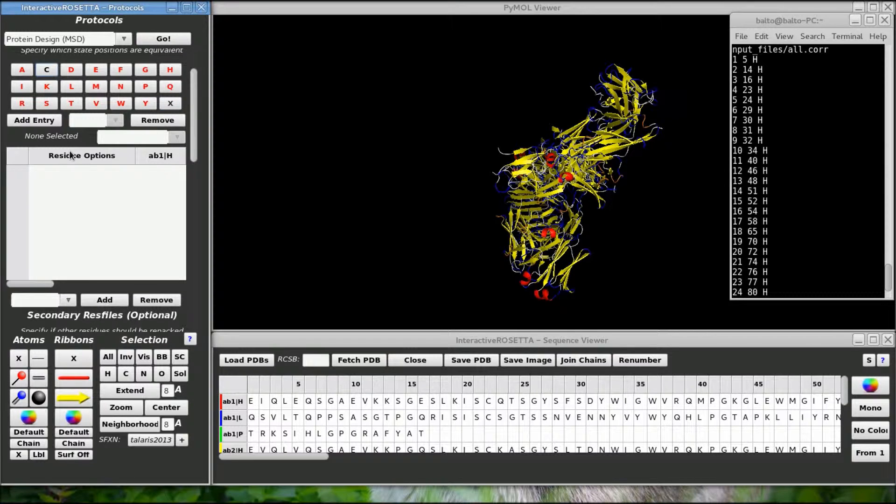
{"action": "left_click", "coordinate": [49, 124]}
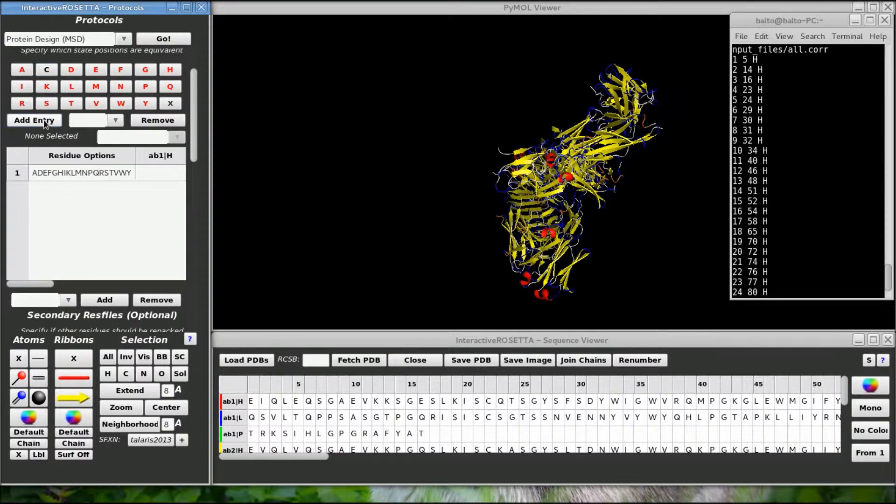
Step: Add further entity resfile entries with the same residue options, one for each position in the all.corr list
{"action": "left_click", "coordinate": [48, 124]}
{"action": "left_click", "coordinate": [48, 124]}
{"action": "left_click", "coordinate": [47, 124]}
{"action": "left_click", "coordinate": [47, 124]}
{"action": "left_click", "coordinate": [47, 123]}
{"action": "left_click", "coordinate": [45, 122]}
{"action": "left_click", "coordinate": [45, 123]}
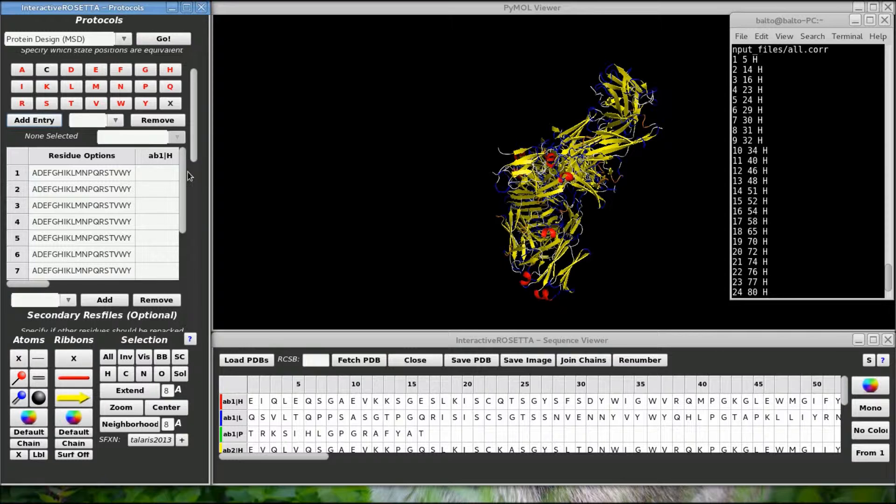
{"action": "left_click", "coordinate": [18, 122]}
{"action": "left_click", "coordinate": [20, 122]}
{"action": "left_click", "coordinate": [20, 122]}
{"action": "left_click", "coordinate": [24, 124]}
{"action": "left_click", "coordinate": [24, 124]}
{"action": "left_click", "coordinate": [24, 123]}
{"action": "left_click", "coordinate": [23, 123]}
{"action": "left_click", "coordinate": [24, 123]}
{"action": "left_click", "coordinate": [23, 124]}
{"action": "left_click", "coordinate": [24, 123]}
{"action": "left_click_drag", "start_coordinate": [182, 236], "coordinate": [185, 277]}
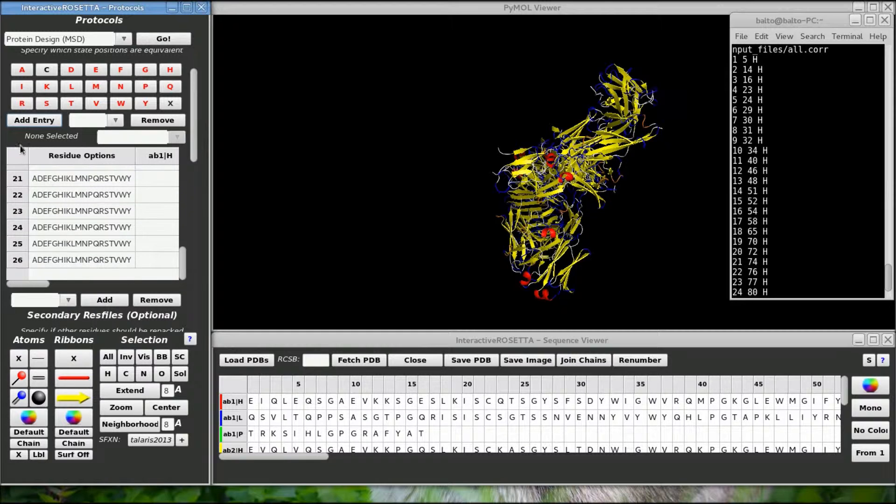
{"action": "left_click", "coordinate": [21, 122]}
Step: Following the first all.corr line, assign residue E5 of ab1 chain H to entry 1 of the entity resfile
{"action": "left_click_drag", "start_coordinate": [184, 259], "coordinate": [192, 157]}
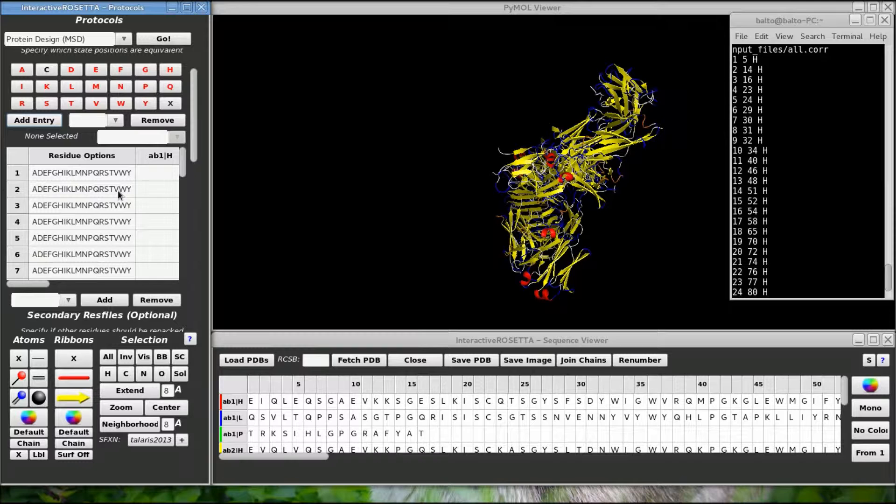
{"action": "mouse_move", "coordinate": [35, 285]}
{"action": "left_mouse_down"}
{"action": "mouse_move", "coordinate": [165, 279]}
{"action": "mouse_move", "coordinate": [39, 283]}
{"action": "left_mouse_up"}
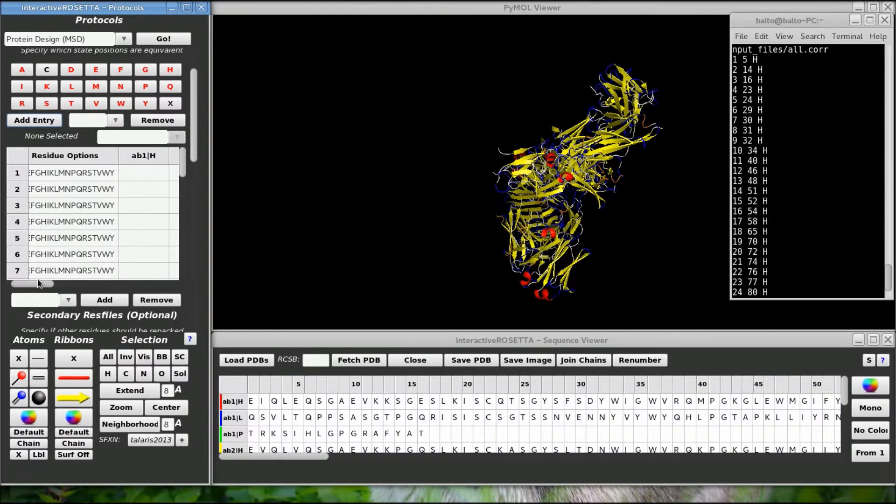
{"action": "left_click_drag", "start_coordinate": [756, 59], "coordinate": [734, 60]}
{"action": "left_click", "coordinate": [760, 69]}
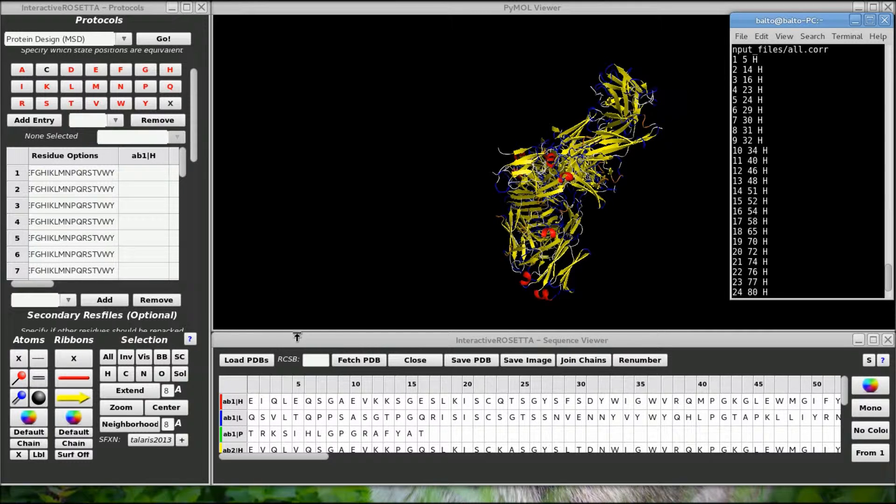
{"action": "left_click", "coordinate": [297, 401]}
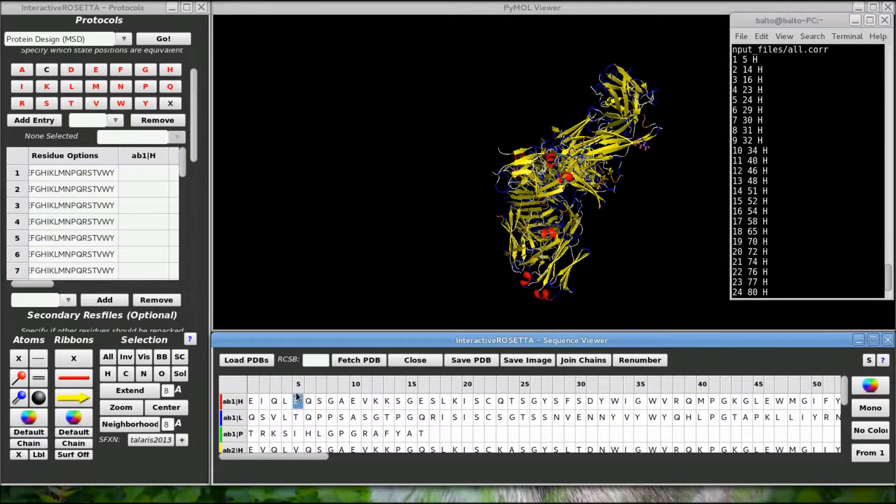
{"action": "left_click", "coordinate": [144, 173]}
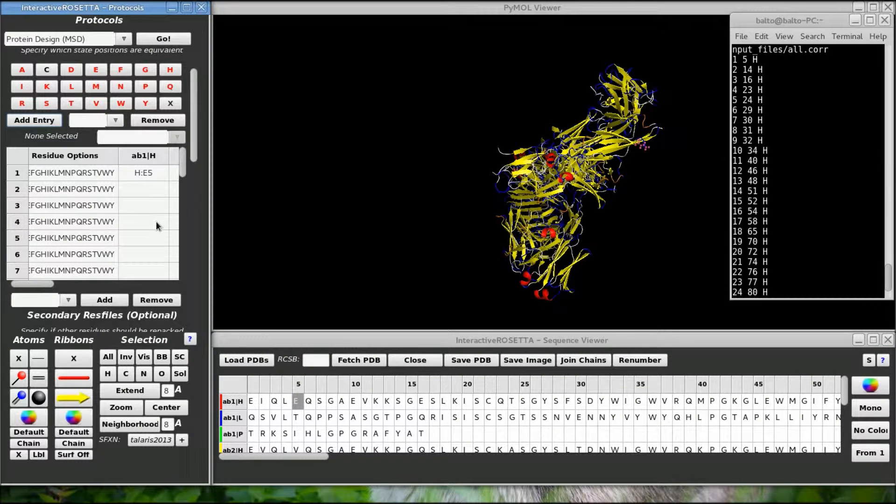
Step: Assign residues 5 to 9 of ab1 chain H to entries 1 to 5 and clear the sequence selection
{"action": "left_click_drag", "start_coordinate": [297, 401], "coordinate": [343, 404]}
{"action": "left_click", "coordinate": [143, 173]}
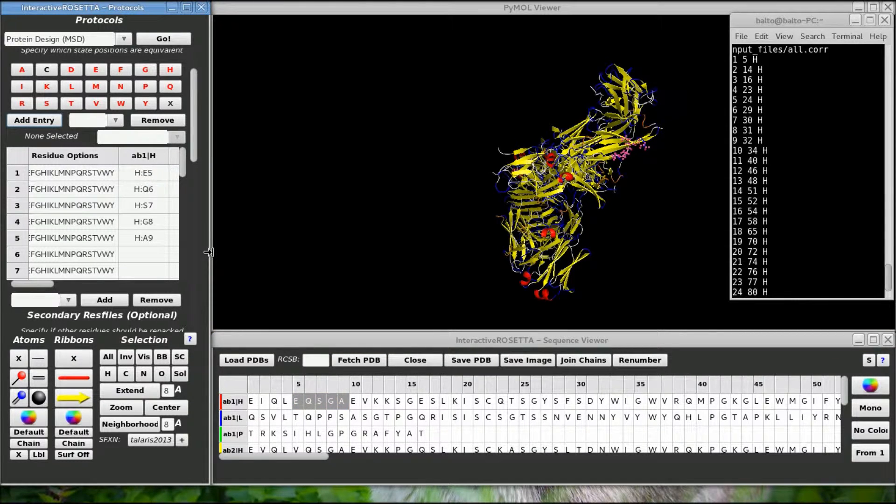
{"action": "left_click", "coordinate": [297, 402]}
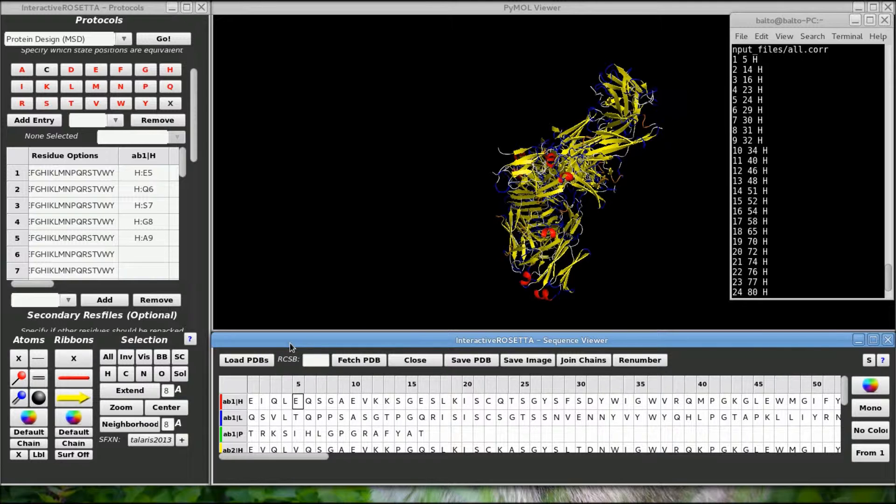
Step: Select sequence positions 5, 14, 16, 23 and 24 across all loaded chains
{"action": "left_click", "coordinate": [297, 384]}
{"action": "left_click", "coordinate": [399, 383]}
{"action": "left_click", "coordinate": [423, 383]}
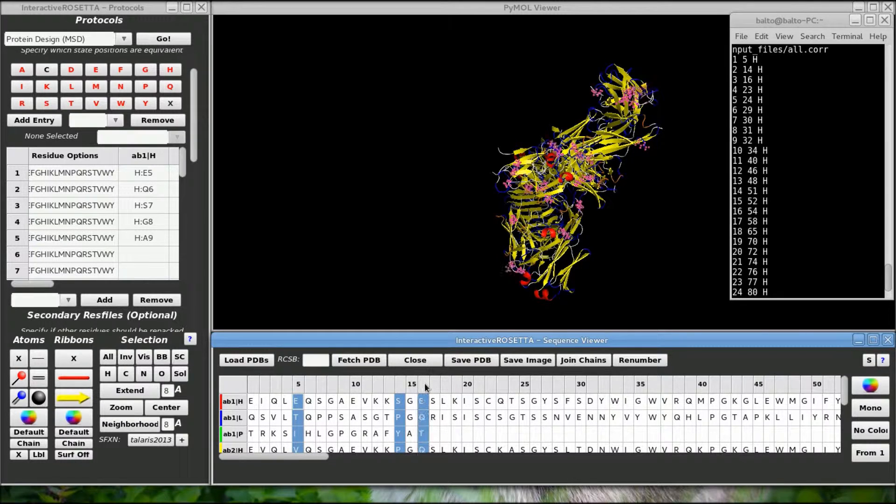
{"action": "left_click", "coordinate": [500, 383]}
{"action": "left_click", "coordinate": [511, 383]}
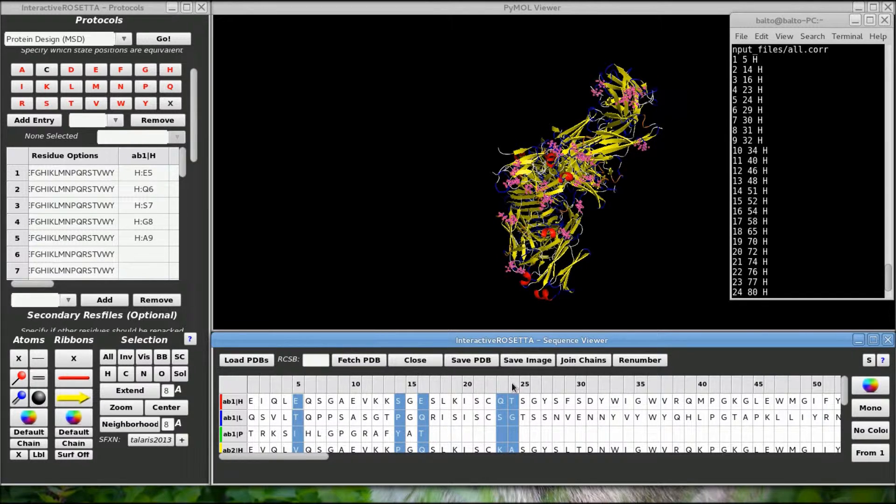
Step: Extend the selection in all chains with sequence positions 29, 30, 31, 32, 34 and 40
{"action": "left_click", "coordinate": [570, 387]}
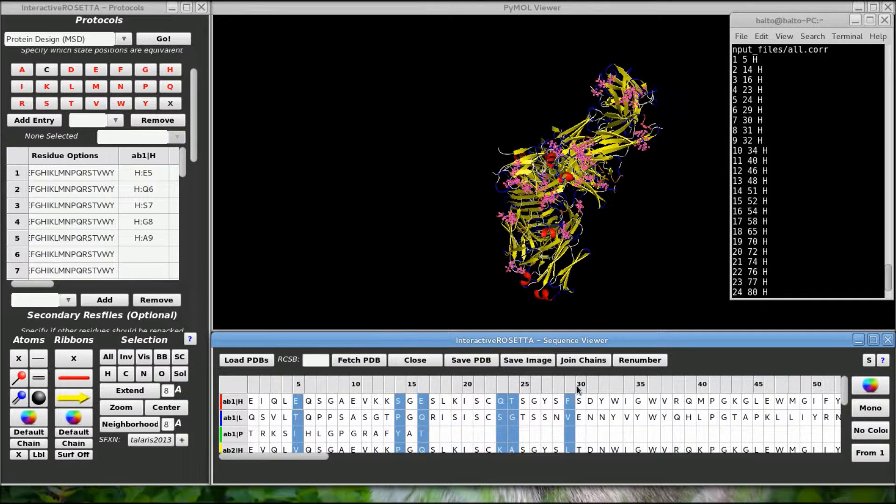
{"action": "left_click", "coordinate": [578, 385]}
{"action": "left_click", "coordinate": [594, 384]}
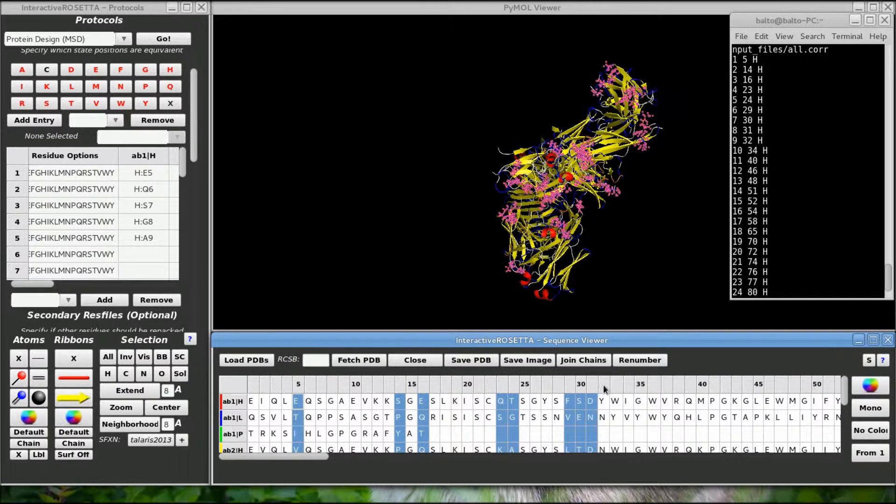
{"action": "left_click", "coordinate": [603, 385]}
{"action": "left_click", "coordinate": [629, 385]}
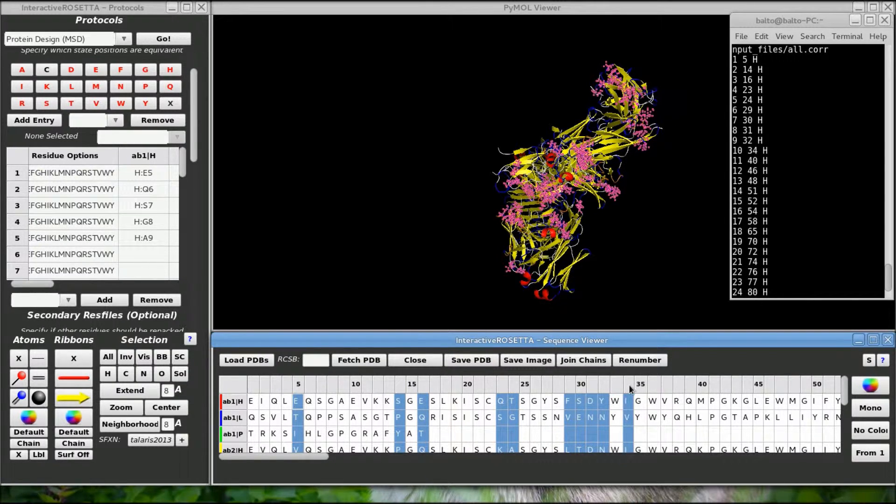
{"action": "left_click", "coordinate": [704, 388]}
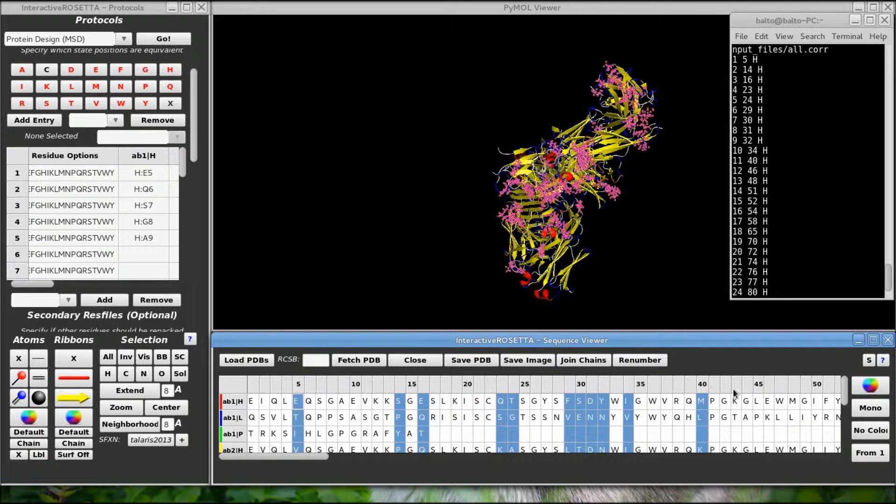
Step: Add sequence positions 46, 48, 51, 52, 54 and 58 to the selection in all chains
{"action": "left_click", "coordinate": [771, 384]}
{"action": "left_click", "coordinate": [794, 384]}
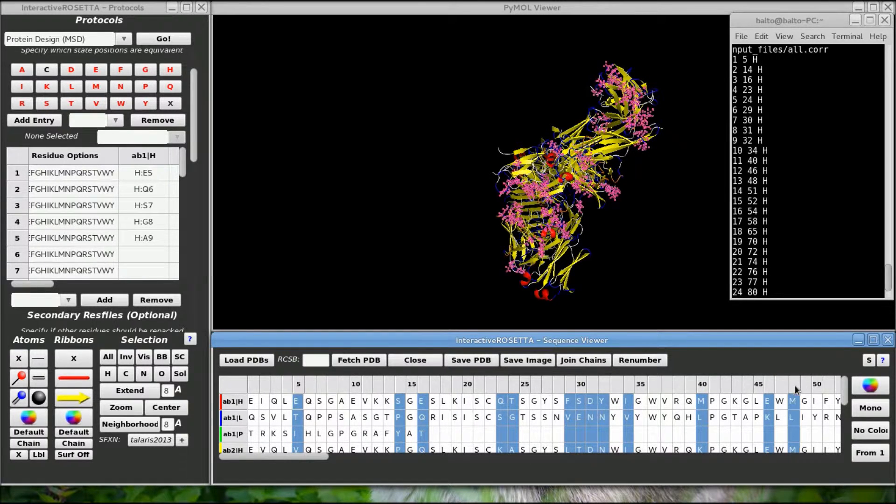
{"action": "left_click", "coordinate": [829, 384]}
{"action": "left_click_drag", "start_coordinate": [300, 457], "coordinate": [386, 459]}
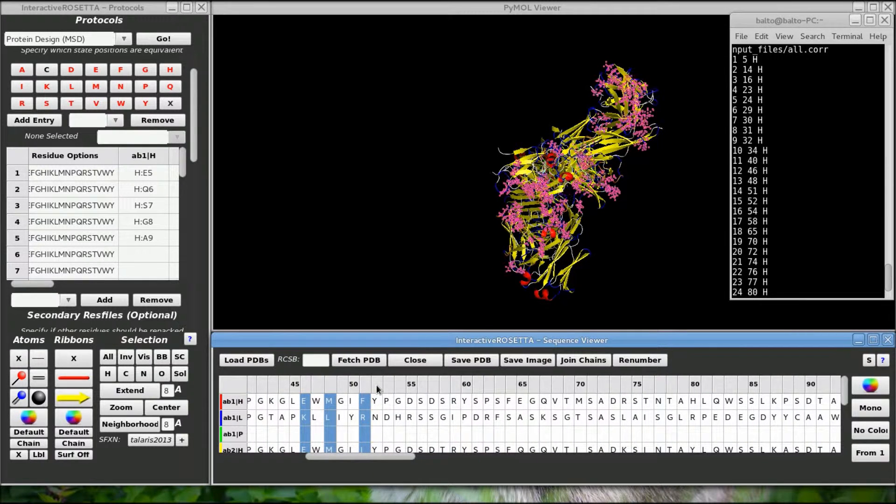
{"action": "left_click", "coordinate": [376, 385]}
{"action": "left_click", "coordinate": [399, 383]}
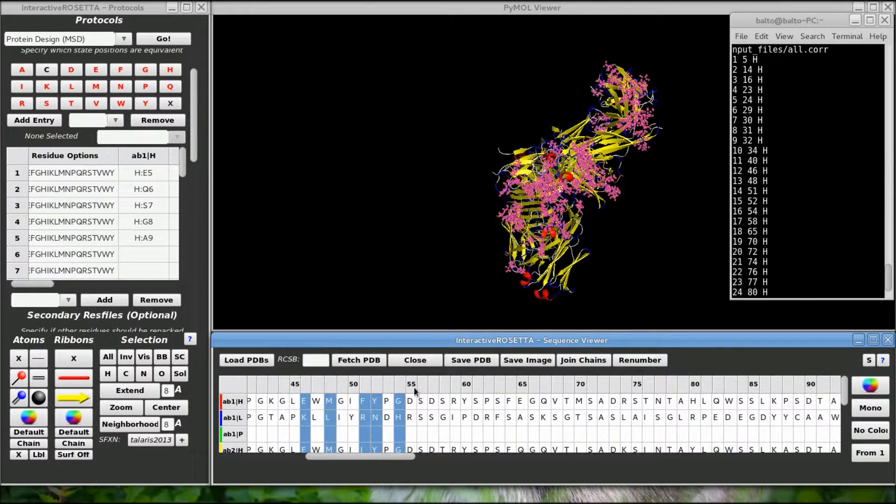
{"action": "left_click", "coordinate": [446, 385]}
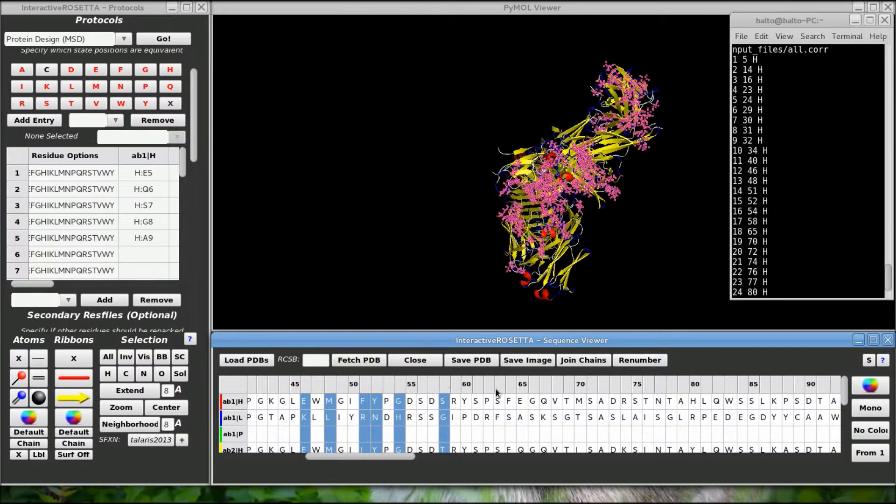
Step: Add sequence positions 65, 70, 72, 74, 76 and 77 to the selection in all chains
{"action": "left_click", "coordinate": [522, 387]}
{"action": "left_click", "coordinate": [579, 385]}
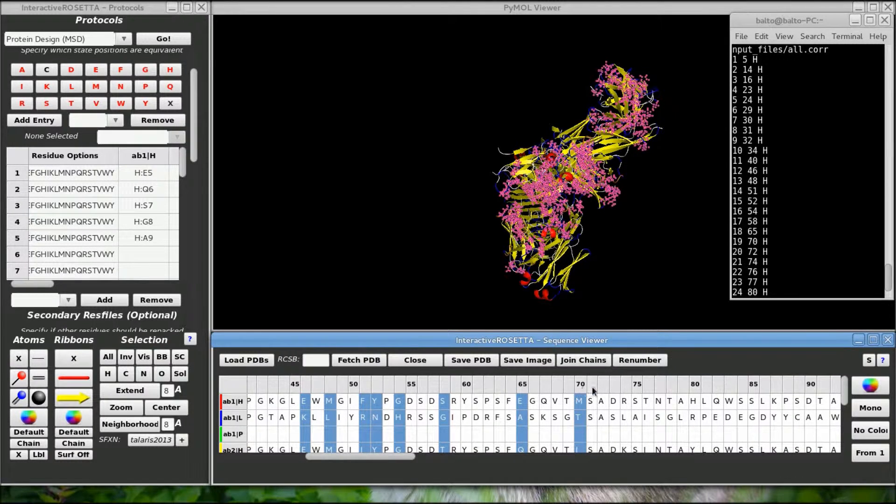
{"action": "left_click", "coordinate": [601, 383]}
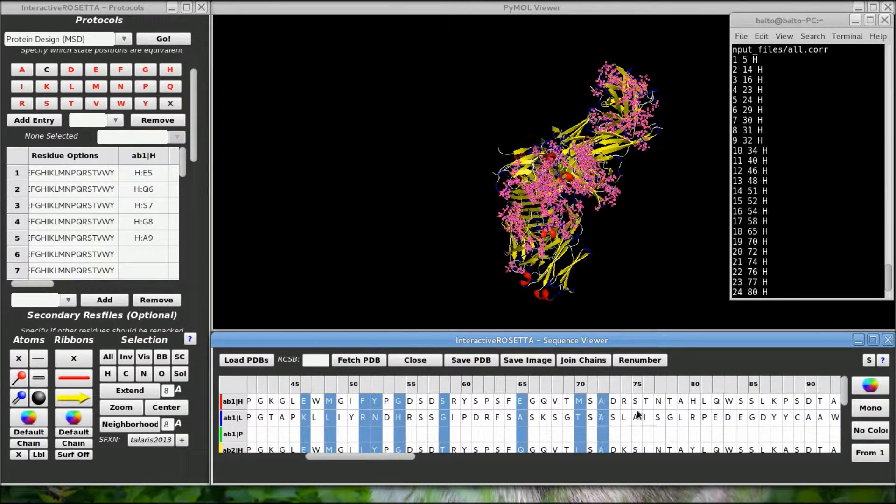
{"action": "left_click", "coordinate": [627, 384]}
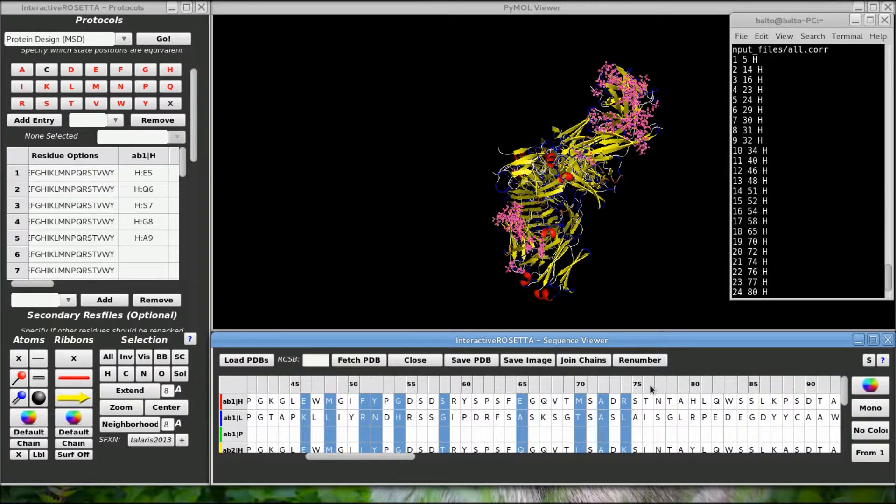
{"action": "left_click", "coordinate": [649, 384]}
{"action": "left_click", "coordinate": [659, 385]}
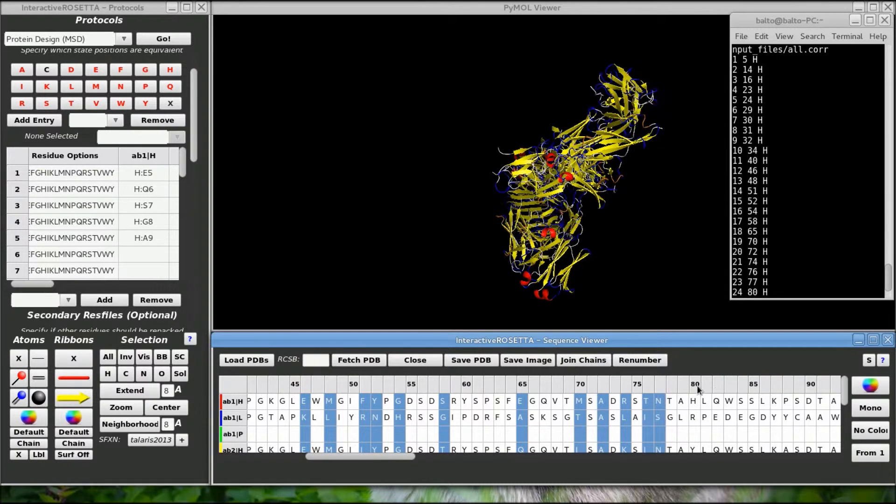
Step: Extend the selection in all chains with sequence positions 80, 84, 88, 93, 97 and 98
{"action": "left_click", "coordinate": [696, 385]}
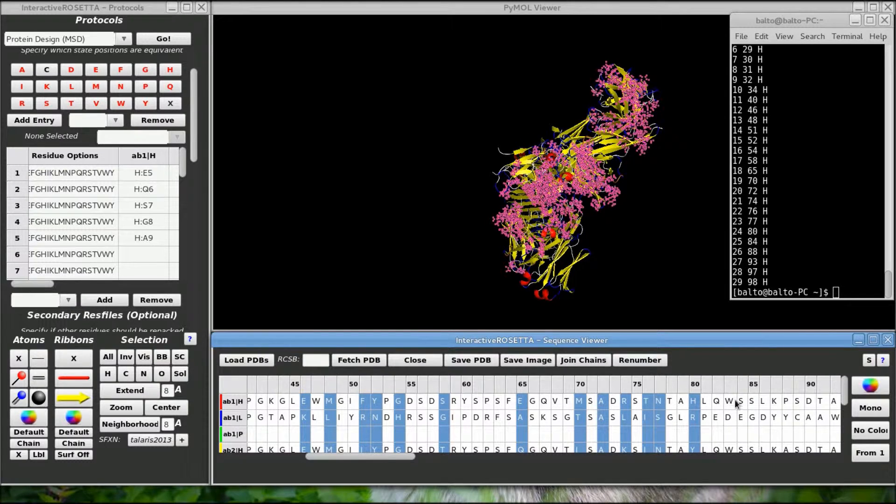
{"action": "left_click", "coordinate": [741, 383]}
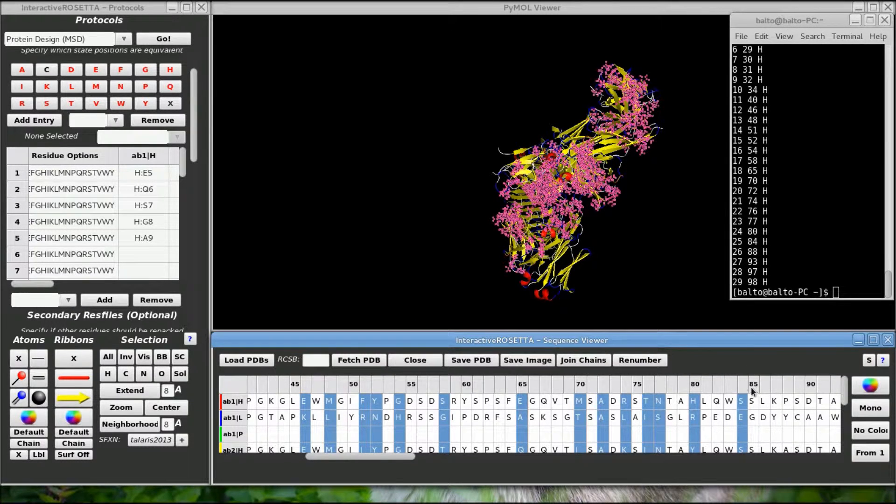
{"action": "left_click", "coordinate": [789, 389]}
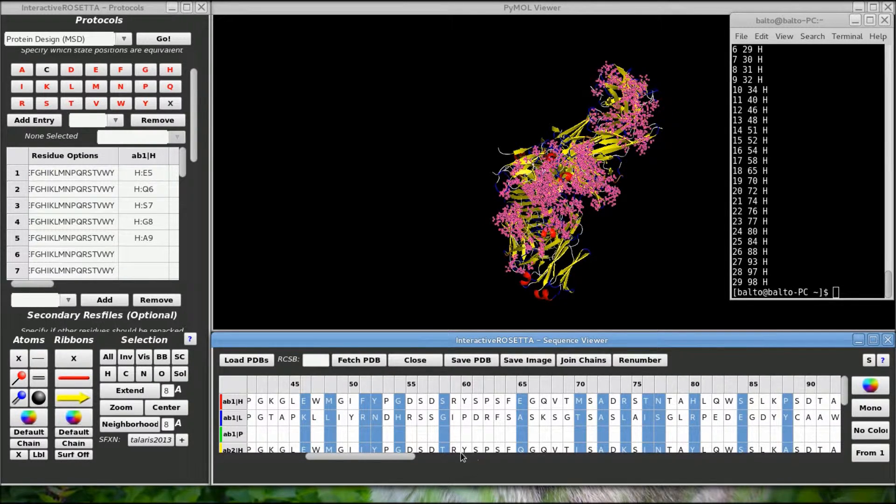
{"action": "left_click_drag", "start_coordinate": [411, 458], "coordinate": [450, 459]}
{"action": "left_click", "coordinate": [638, 388]}
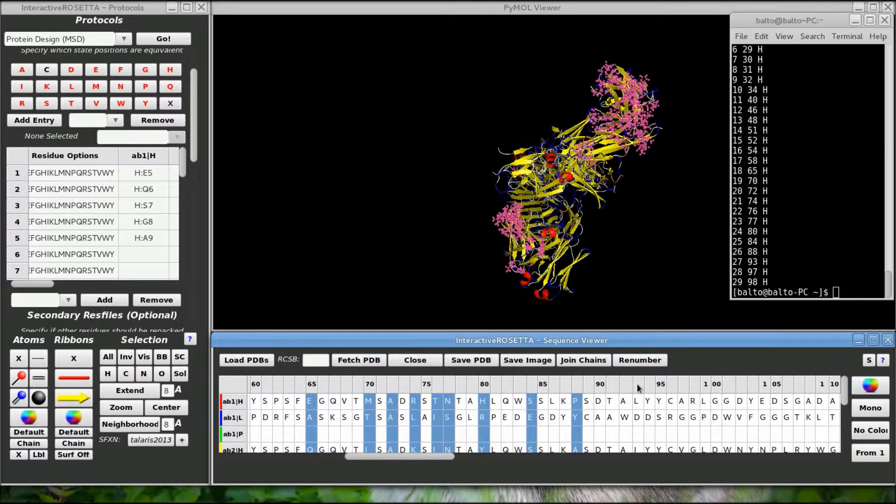
{"action": "left_click", "coordinate": [681, 388]}
{"action": "left_click", "coordinate": [694, 386]}
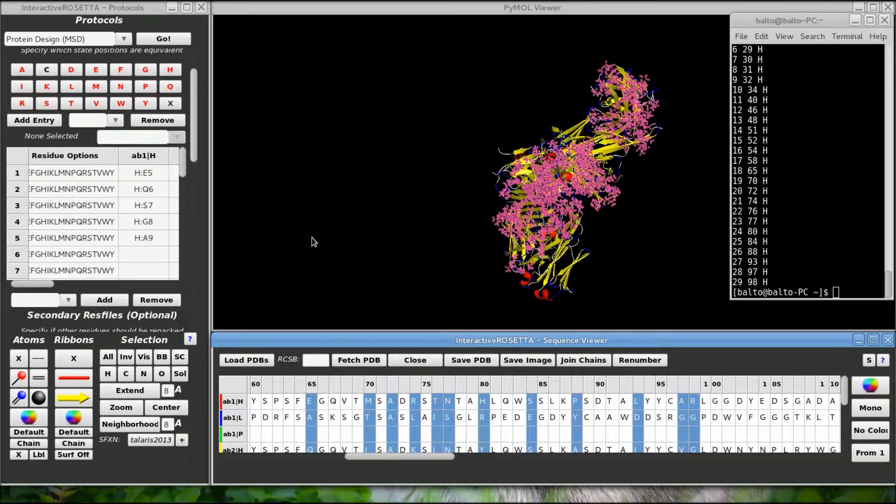
Step: Assign the selected chain H residues of ab1, ab2 and ab3 to the entries in their columns, starting at entry 1
{"action": "left_click", "coordinate": [146, 174]}
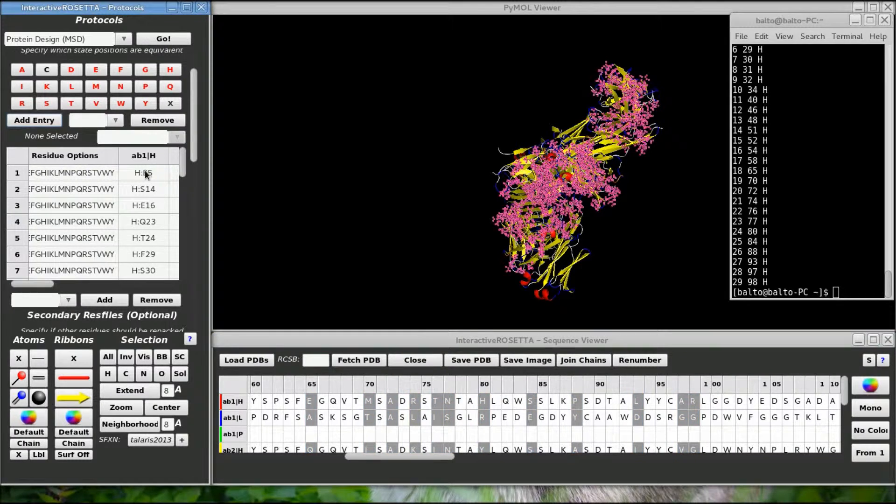
{"action": "mouse_move", "coordinate": [181, 159]}
{"action": "left_mouse_down"}
{"action": "mouse_move", "coordinate": [175, 264]}
{"action": "mouse_move", "coordinate": [176, 161]}
{"action": "left_mouse_up"}
{"action": "left_click_drag", "start_coordinate": [28, 283], "coordinate": [81, 283]}
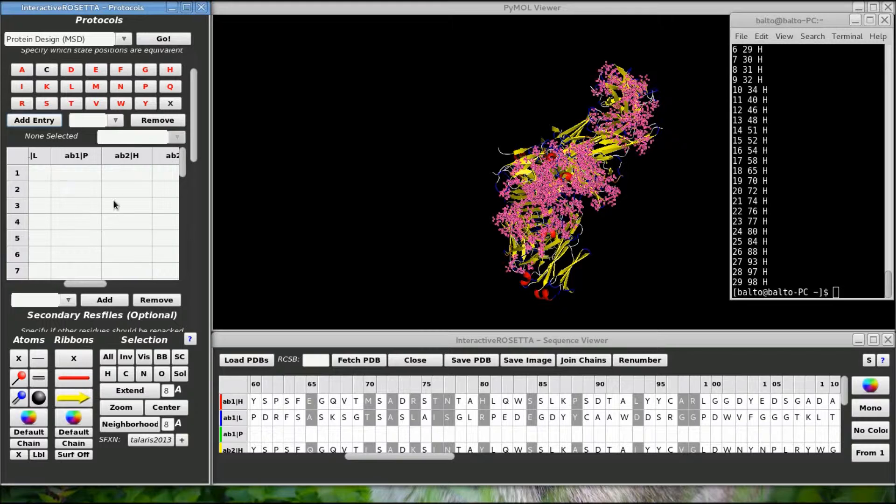
{"action": "left_click", "coordinate": [132, 174]}
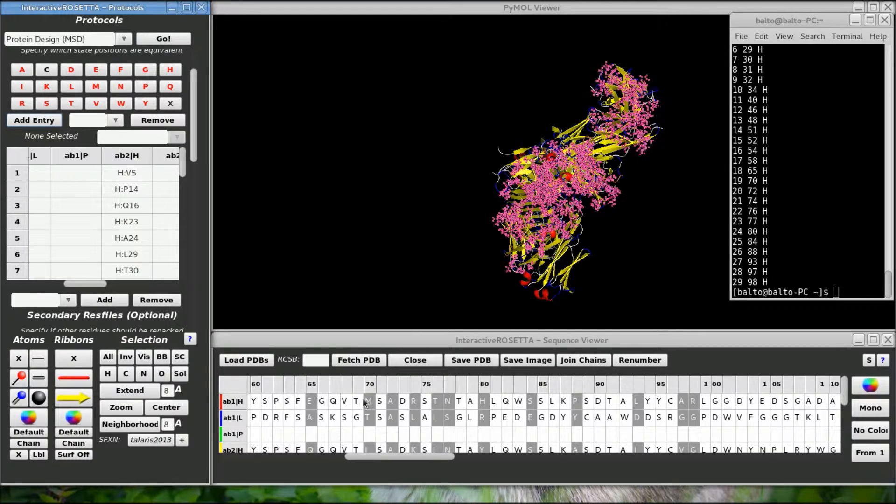
{"action": "left_click", "coordinate": [391, 459]}
{"action": "left_click_drag", "start_coordinate": [391, 459], "coordinate": [266, 460]}
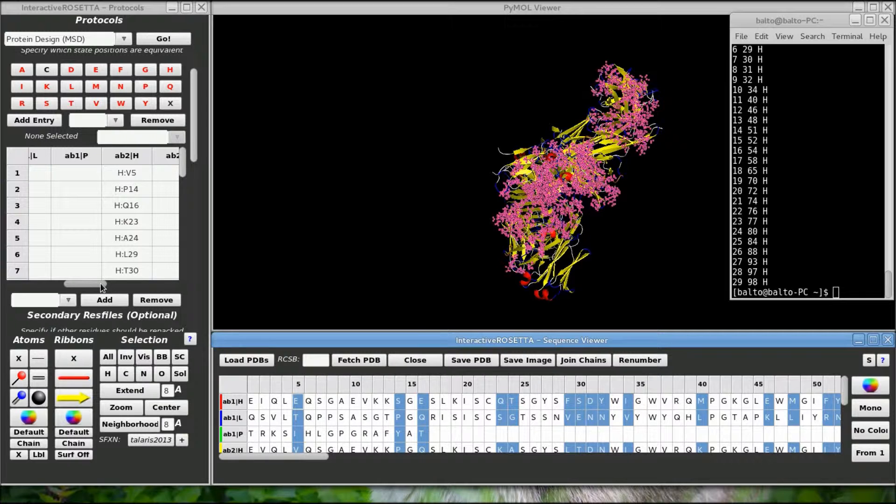
{"action": "left_click_drag", "start_coordinate": [102, 286], "coordinate": [150, 284]}
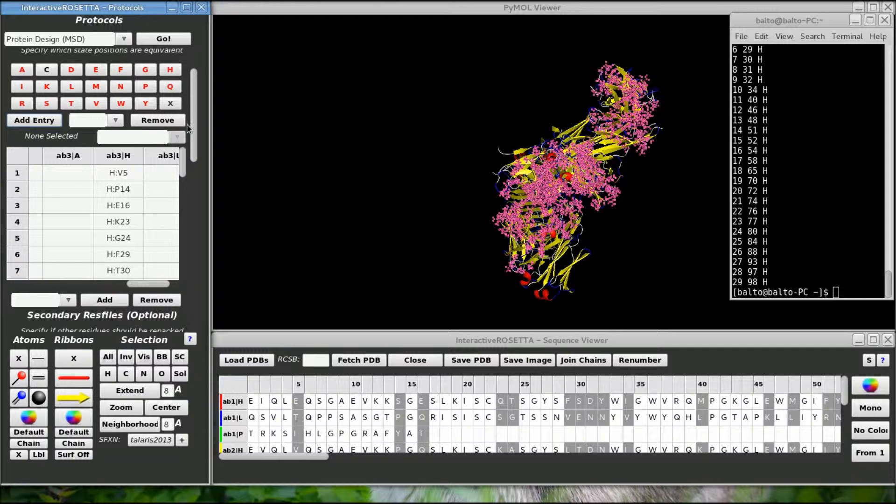
Step: Try adding residues 1 to 4 of ab1 chain H to the ab1 secondary resfile, and clear that resfile again
{"action": "scroll", "coordinate": [192, 117], "scroll_direction": "down", "scroll_amount": 5}
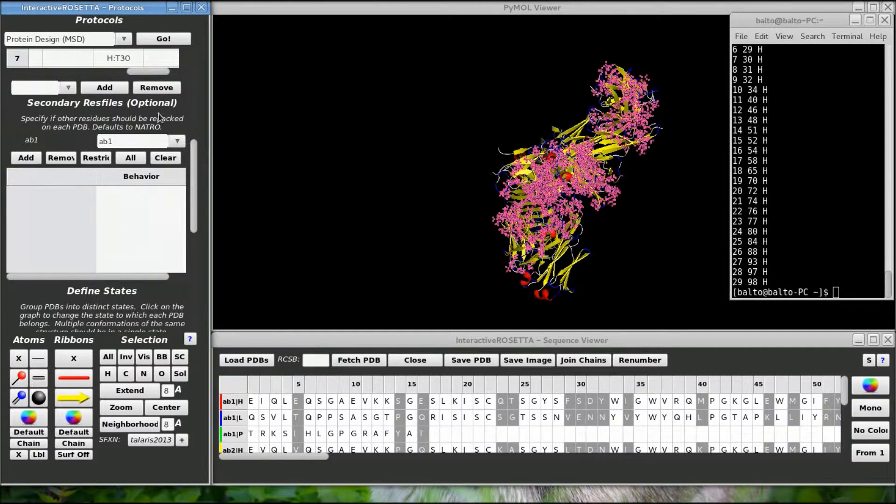
{"action": "left_click", "coordinate": [307, 460]}
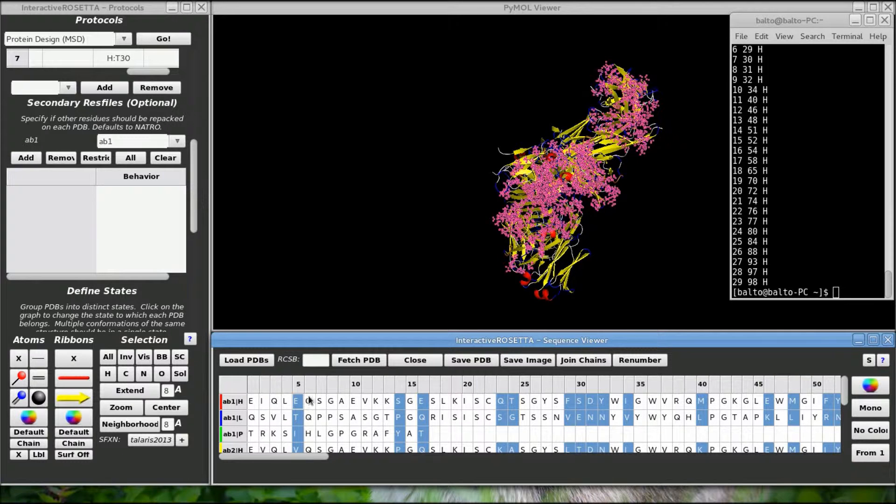
{"action": "left_click_drag", "start_coordinate": [250, 400], "coordinate": [285, 400]}
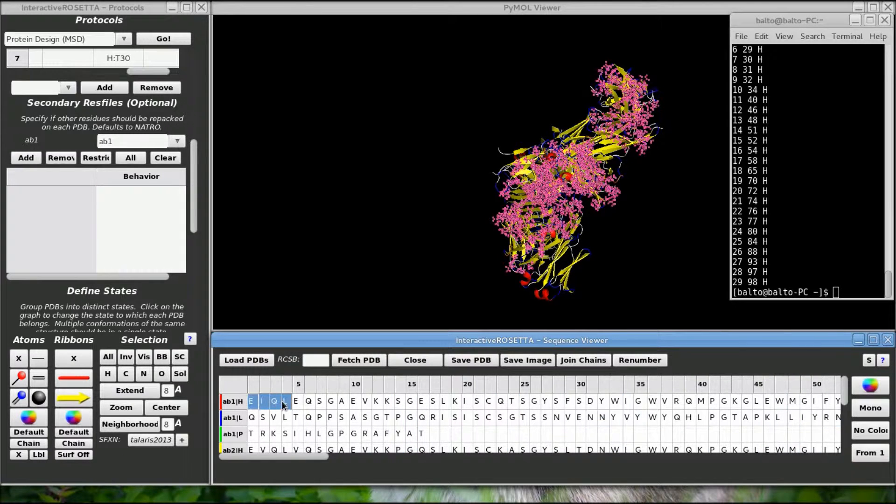
{"action": "left_click", "coordinate": [175, 140]}
{"action": "left_click_drag", "start_coordinate": [193, 165], "coordinate": [193, 220]}
{"action": "left_click", "coordinate": [175, 115]}
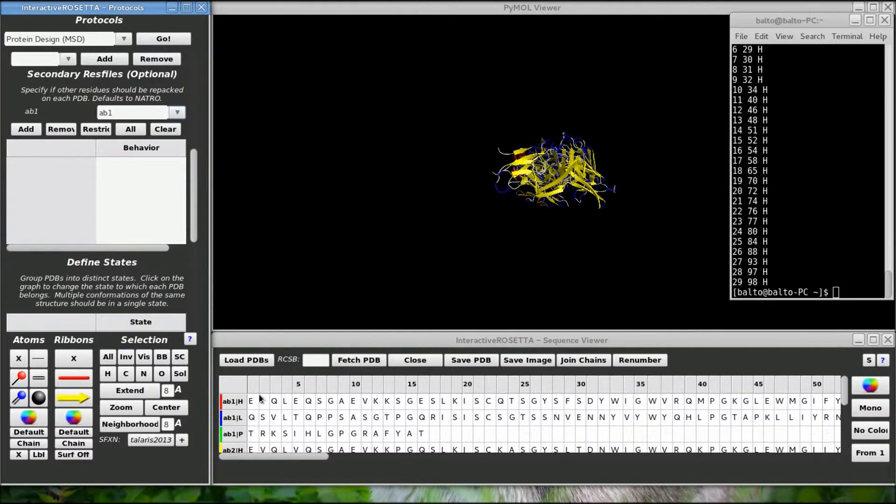
{"action": "left_click_drag", "start_coordinate": [251, 401], "coordinate": [287, 404]}
{"action": "left_click", "coordinate": [26, 130]}
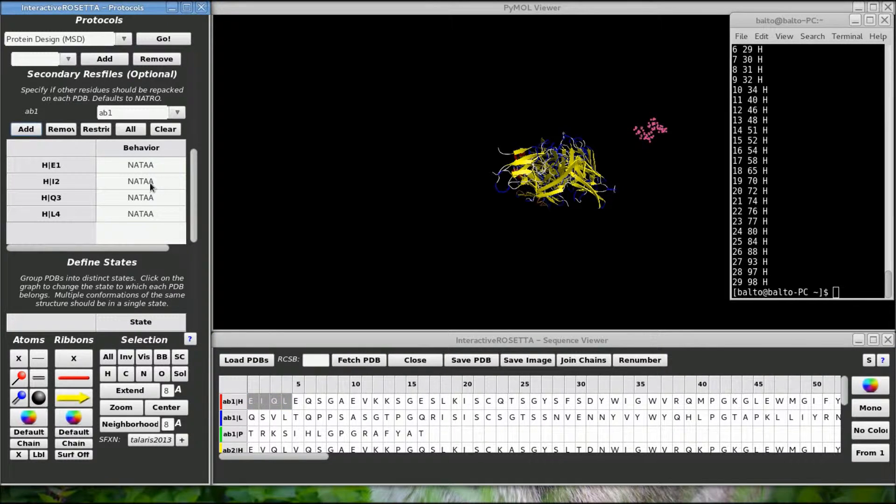
{"action": "left_click", "coordinate": [164, 130]}
Step: Try scoring state A by the maximum of its conformations and return it to the minimum
{"action": "left_click_drag", "start_coordinate": [194, 161], "coordinate": [200, 101]}
{"action": "left_click_drag", "start_coordinate": [154, 240], "coordinate": [19, 238]}
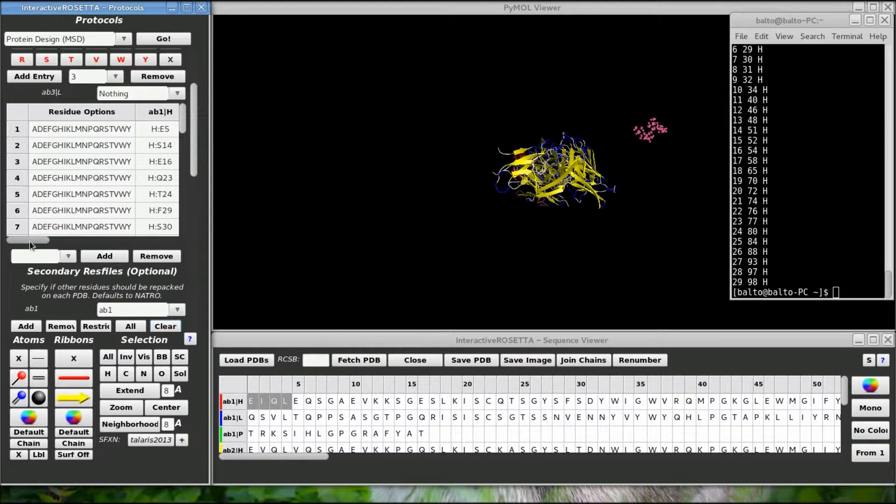
{"action": "mouse_move", "coordinate": [29, 240]}
{"action": "left_mouse_down"}
{"action": "mouse_move", "coordinate": [166, 234]}
{"action": "mouse_move", "coordinate": [37, 236]}
{"action": "left_mouse_up"}
{"action": "left_click_drag", "start_coordinate": [193, 163], "coordinate": [195, 197]}
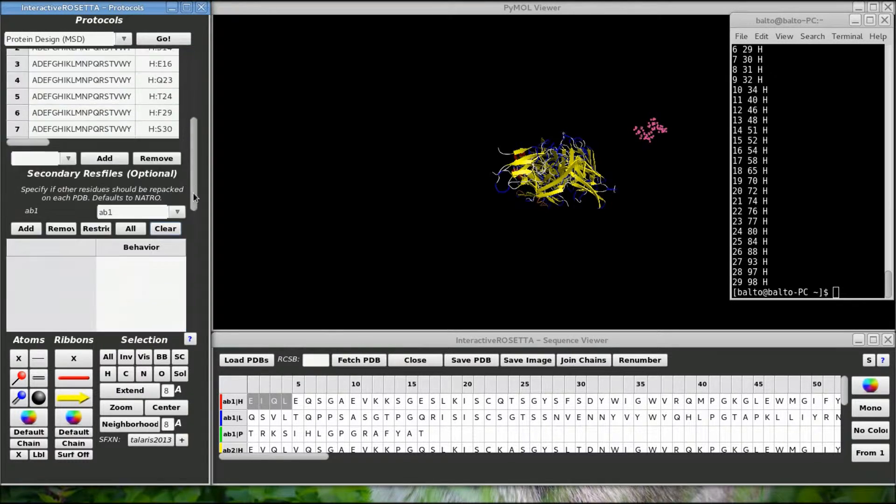
{"action": "scroll", "coordinate": [195, 197], "scroll_direction": "down", "scroll_amount": 5}
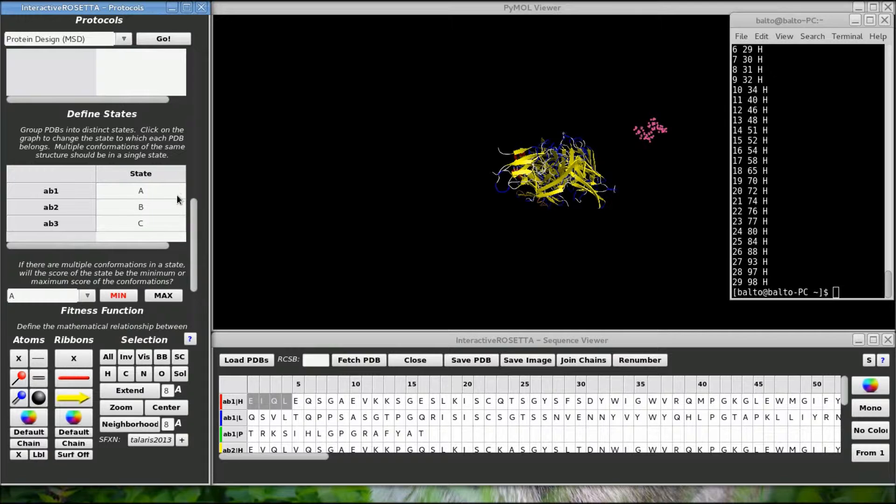
{"action": "left_click", "coordinate": [142, 192]}
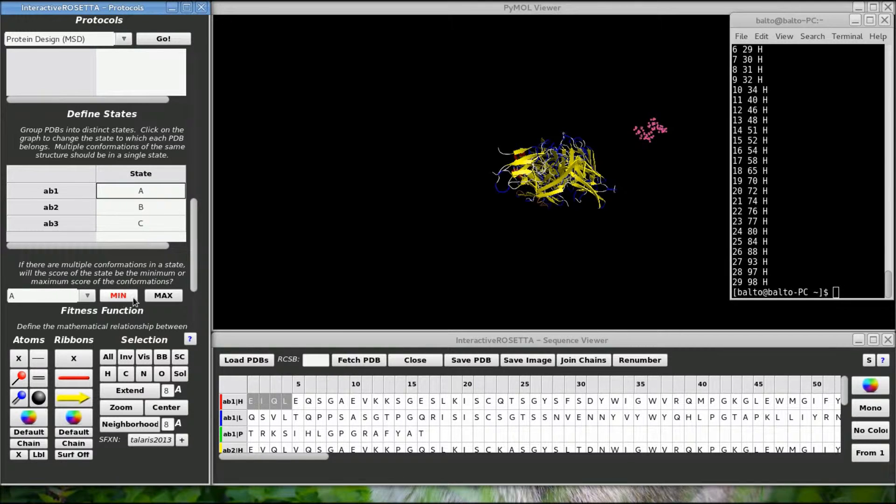
{"action": "left_click", "coordinate": [163, 297]}
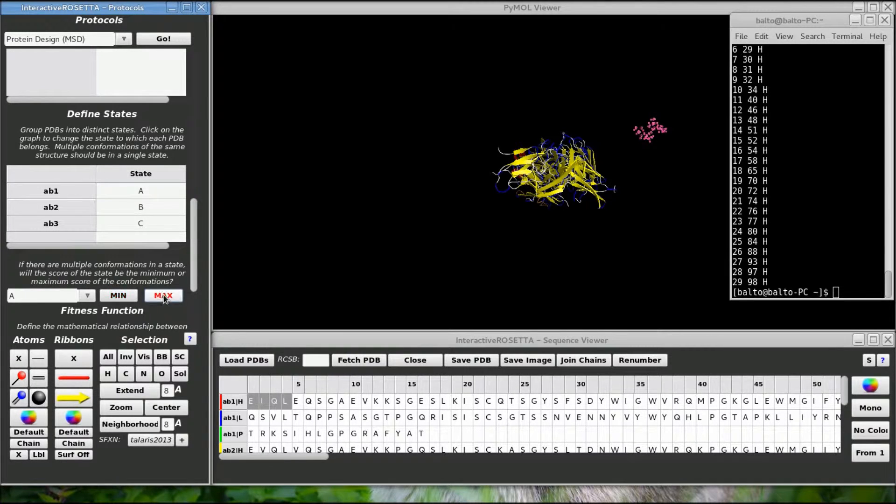
{"action": "left_click", "coordinate": [122, 298]}
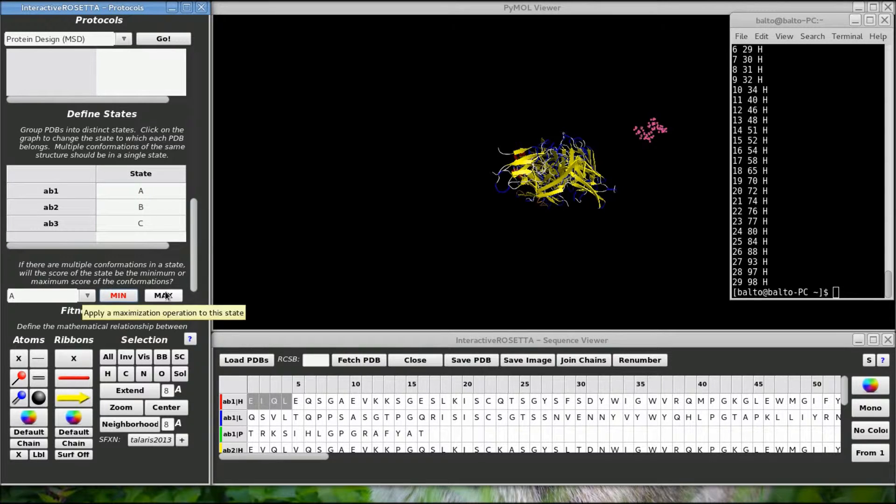
Step: Insert an Addition (? + ?) operation at the placeholder of the fitness function
{"action": "scroll", "coordinate": [191, 251], "scroll_direction": "down", "scroll_amount": 1}
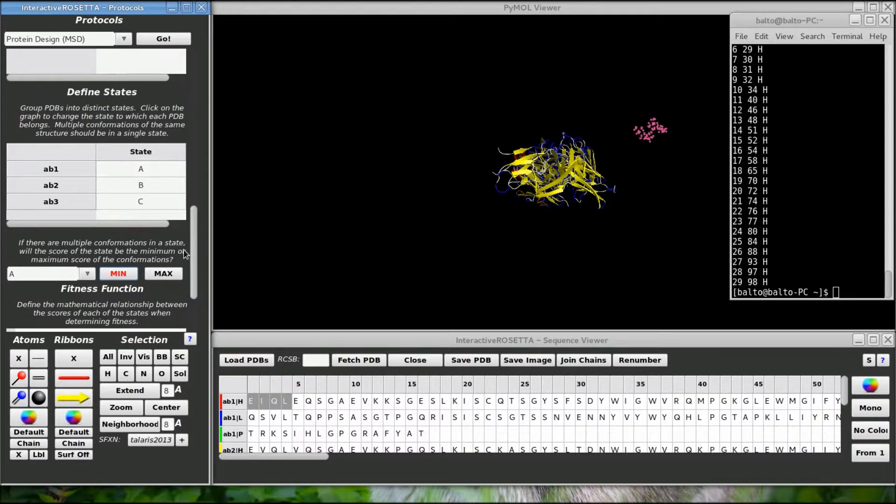
{"action": "scroll", "coordinate": [191, 246], "scroll_direction": "down", "scroll_amount": 1}
{"action": "scroll", "coordinate": [191, 246], "scroll_direction": "down", "scroll_amount": 5}
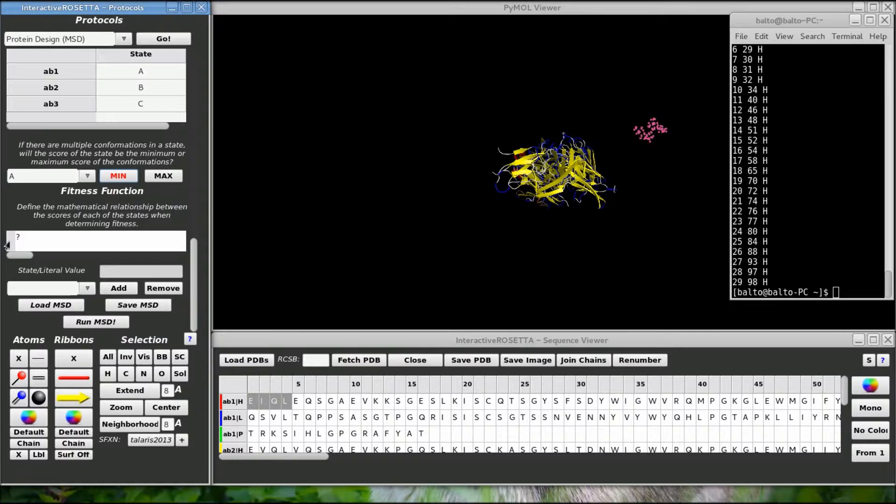
{"action": "left_click", "coordinate": [20, 238]}
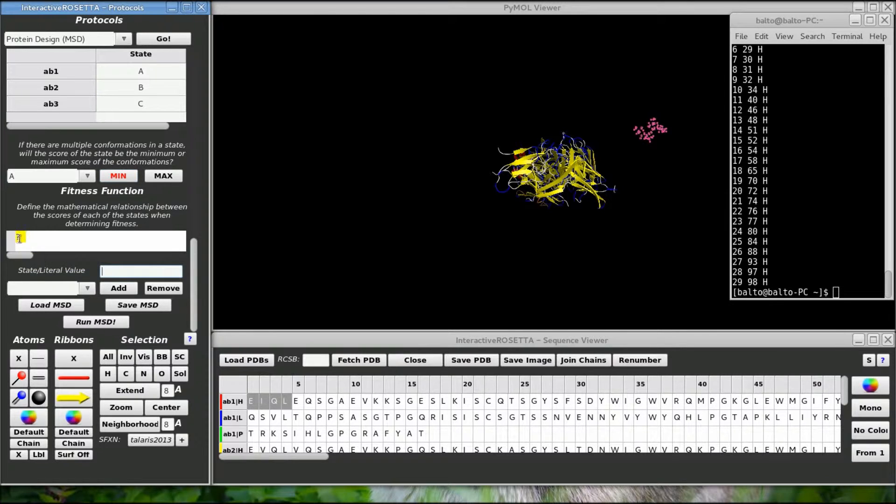
{"action": "left_click", "coordinate": [87, 287]}
{"action": "scroll", "coordinate": [102, 68], "scroll_direction": "up", "scroll_amount": 3}
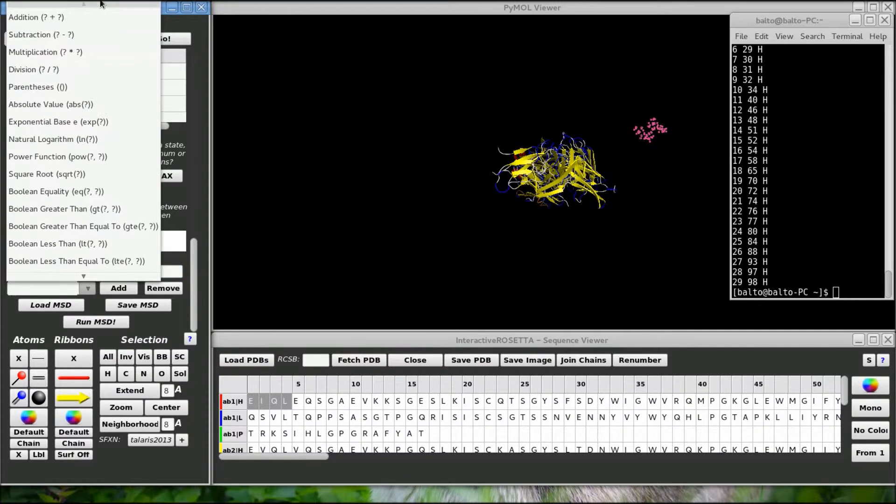
{"action": "left_click", "coordinate": [103, 6]}
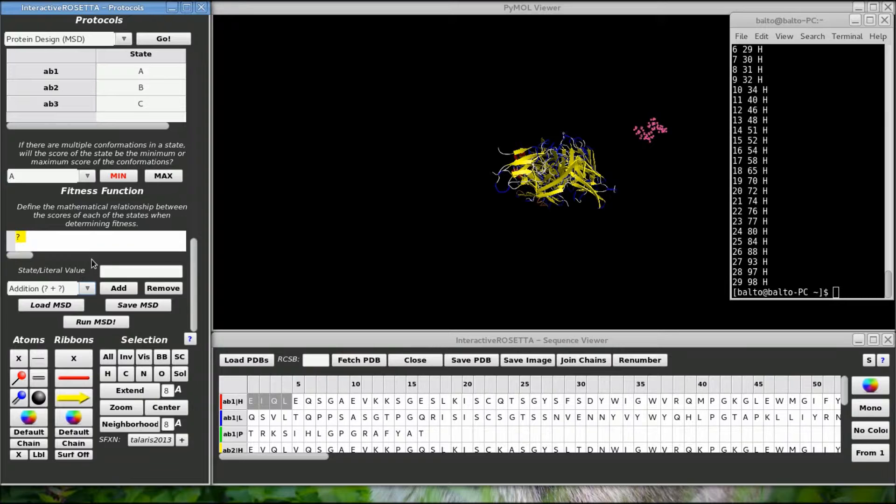
{"action": "left_click", "coordinate": [95, 292]}
{"action": "left_click", "coordinate": [93, 292]}
{"action": "left_click", "coordinate": [119, 288]}
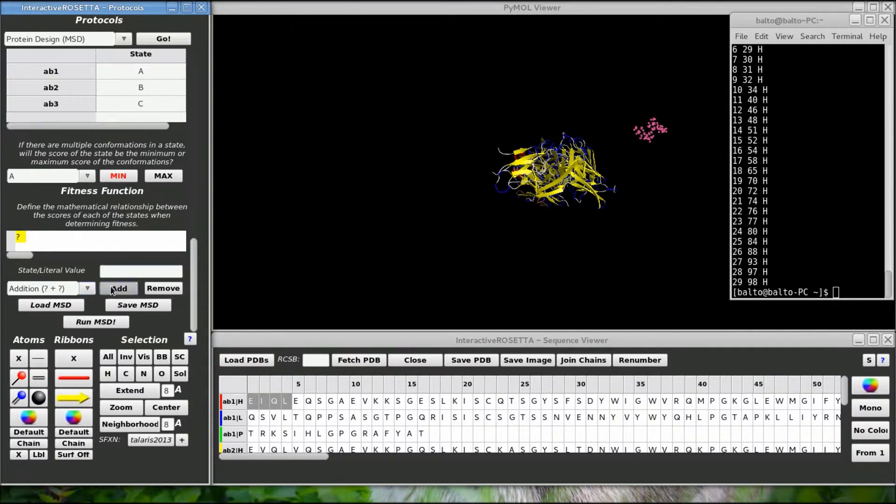
Step: Fill the fitness function's placeholders with states A, B and C so that it reads A+B+C
{"action": "type", "text": "a"}
{"action": "key", "text": "BackSpace"}
{"action": "type", "text": "b"}
{"action": "key", "text": "BackSpace"}
{"action": "type", "text": "c"}
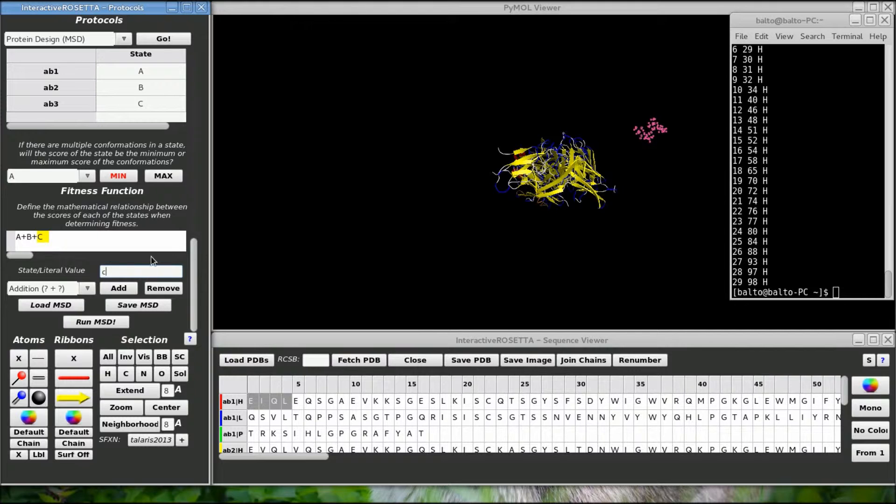
Step: Try multiplying state B by 2 in the fitness function so that it reads A+B*2+C
{"action": "left_click", "coordinate": [39, 238]}
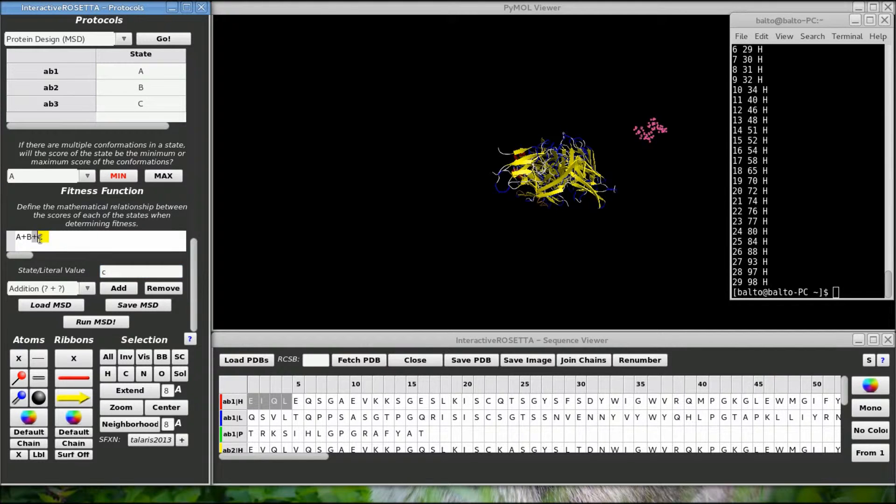
{"action": "left_click", "coordinate": [87, 288]}
{"action": "left_click", "coordinate": [179, 263]}
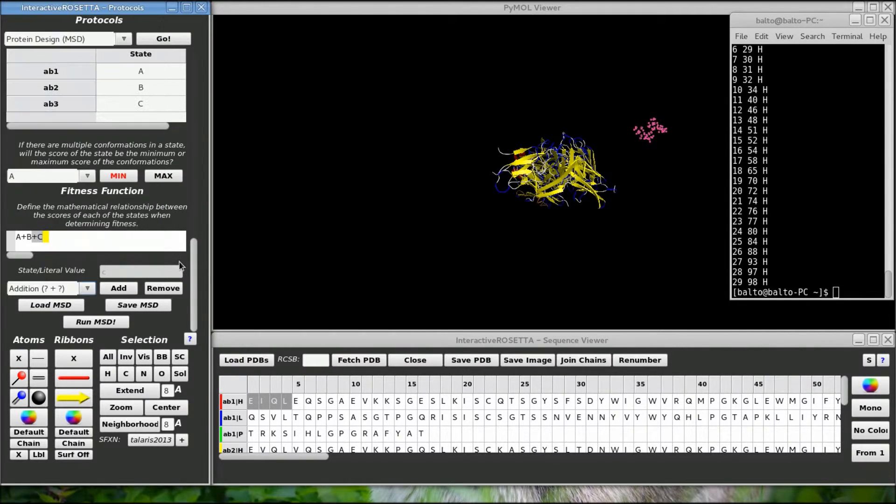
{"action": "left_click", "coordinate": [31, 238]}
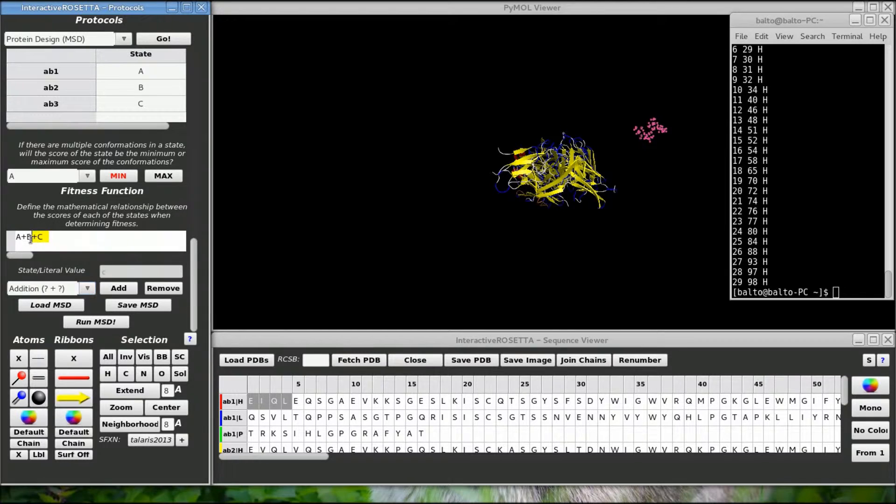
{"action": "left_click", "coordinate": [88, 288]}
{"action": "mouse_move", "coordinate": [71, 10]}
{"action": "left_click", "coordinate": [47, 49]}
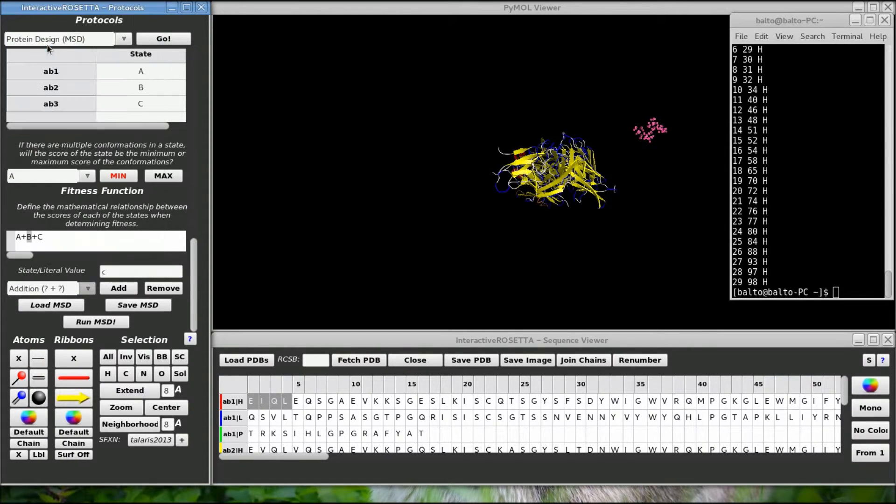
{"action": "left_click", "coordinate": [107, 289]}
{"action": "left_click", "coordinate": [38, 237]}
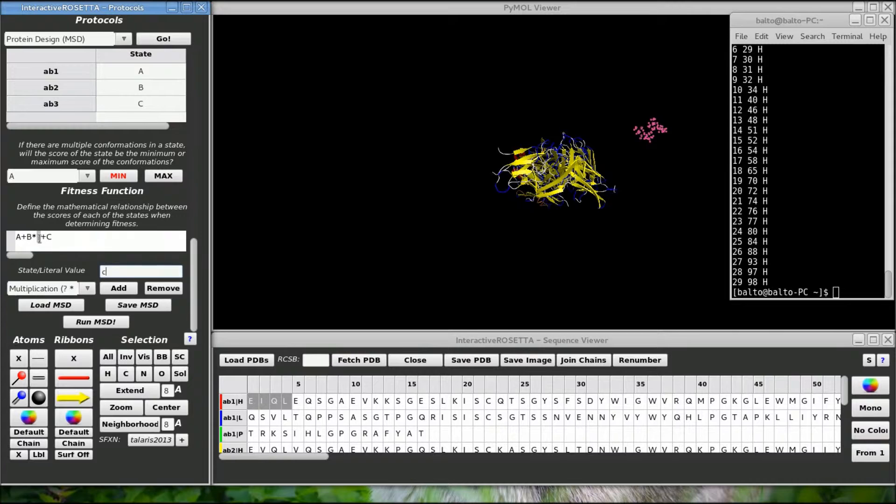
{"action": "key", "text": "BackSpace"}
{"action": "type", "text": "2"}
Step: Remove the multiplication by 2 from state B in the fitness function
{"action": "left_click", "coordinate": [35, 237]}
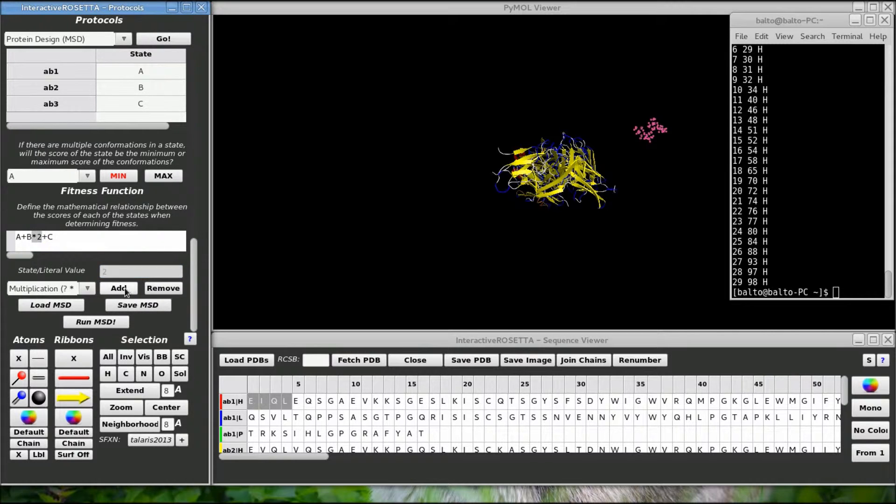
{"action": "left_click", "coordinate": [165, 287]}
{"action": "left_click", "coordinate": [48, 238]}
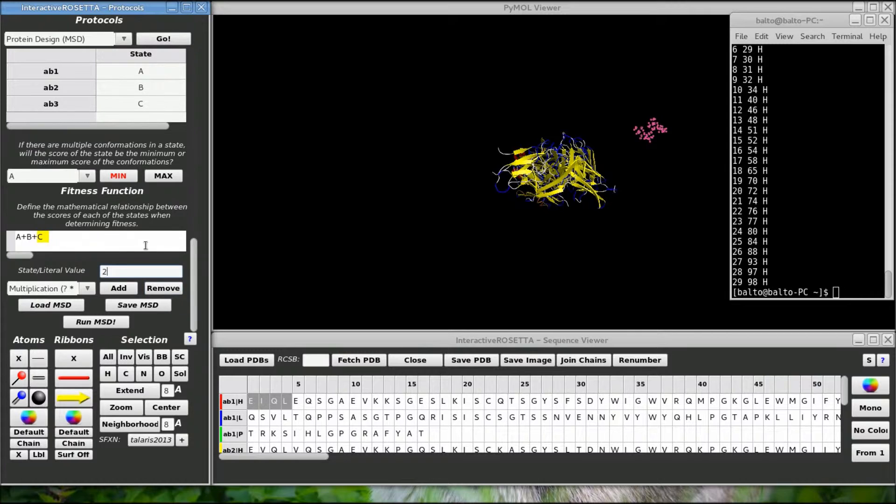
Step: Examine the operations available for the fitness function and the options for saving the MSD session
{"action": "left_click", "coordinate": [88, 287]}
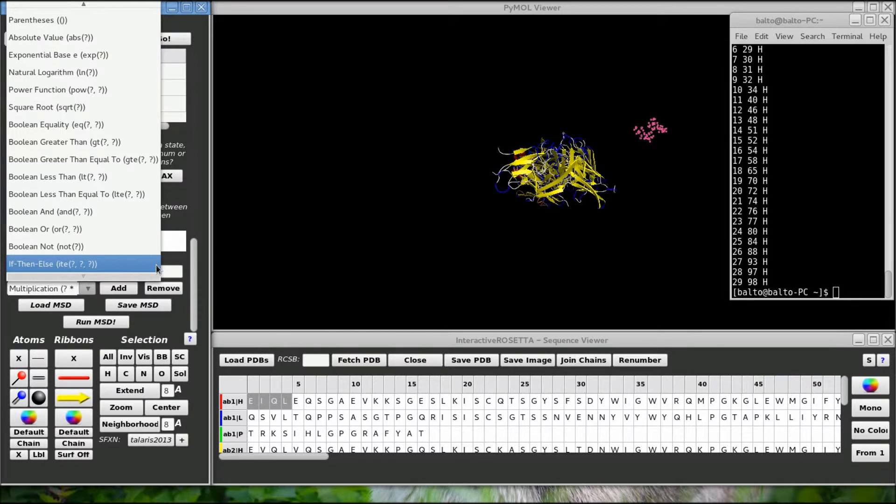
{"action": "left_click", "coordinate": [179, 260]}
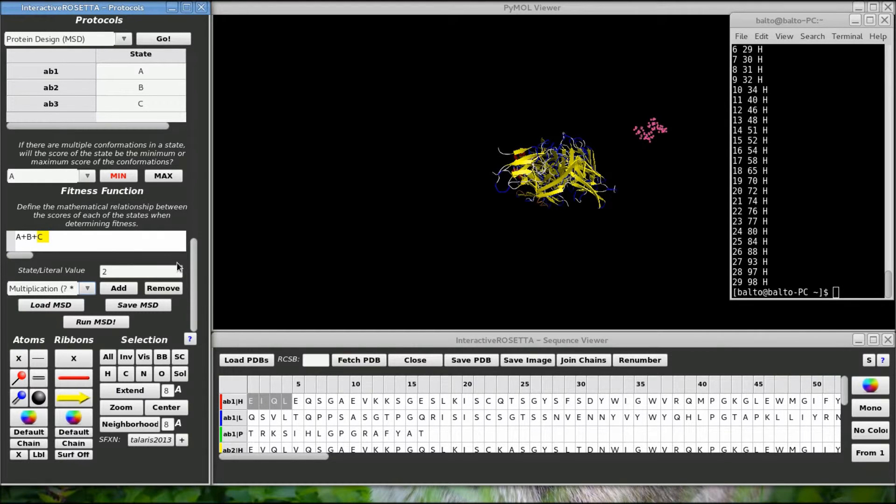
{"action": "left_click", "coordinate": [138, 310]}
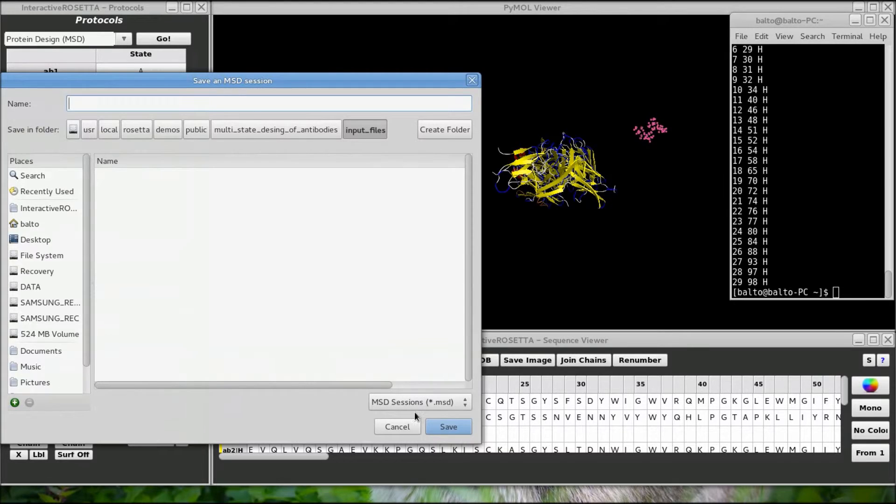
{"action": "left_click", "coordinate": [407, 421]}
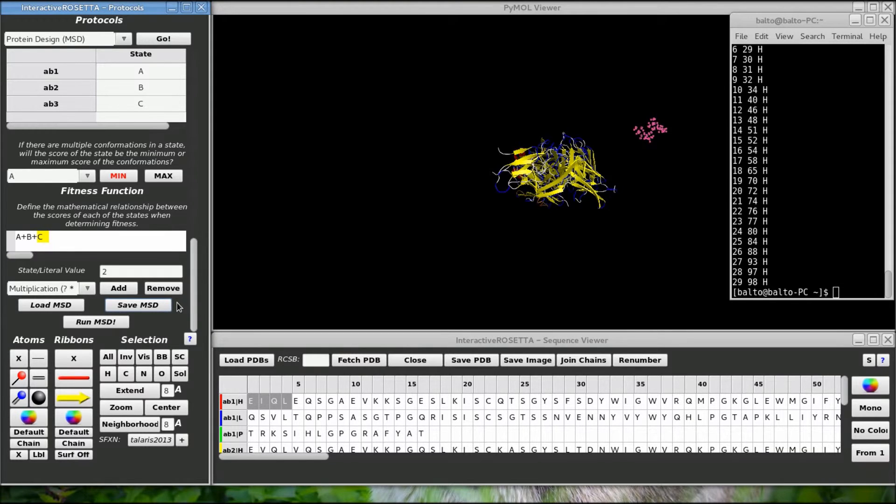
Step: Run the multi-state design and save the finished MSD package as msdresults in the GFP folder
{"action": "left_click", "coordinate": [102, 322]}
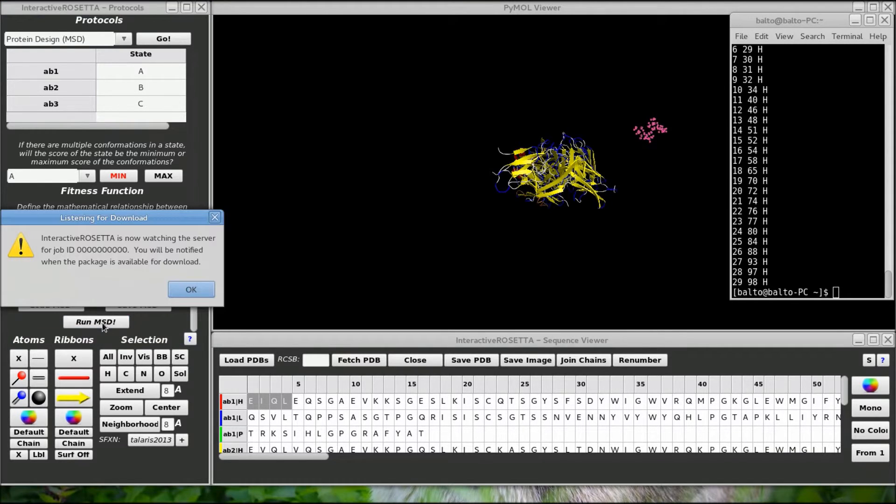
{"action": "left_click", "coordinate": [192, 289]}
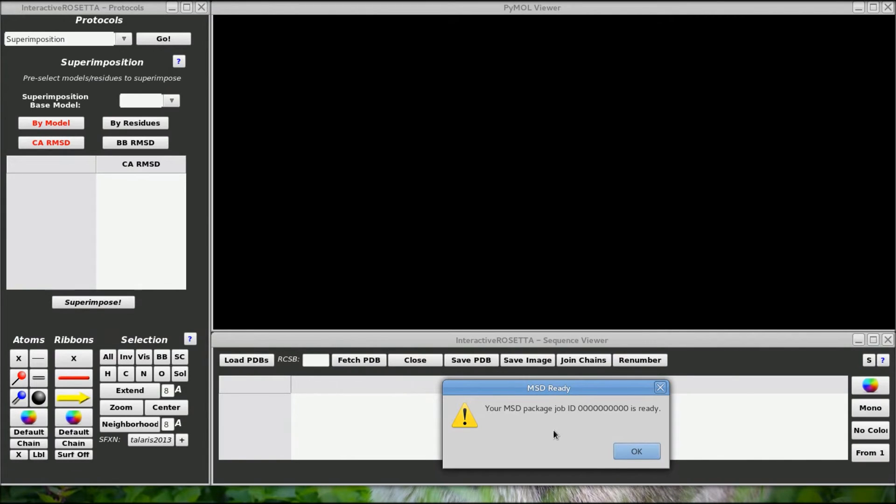
{"action": "left_click", "coordinate": [637, 450]}
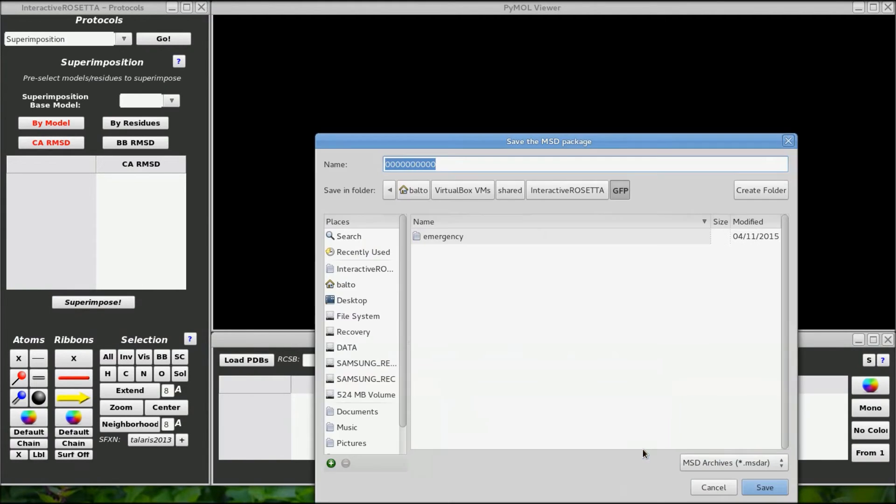
{"action": "type", "text": "msdresults"}
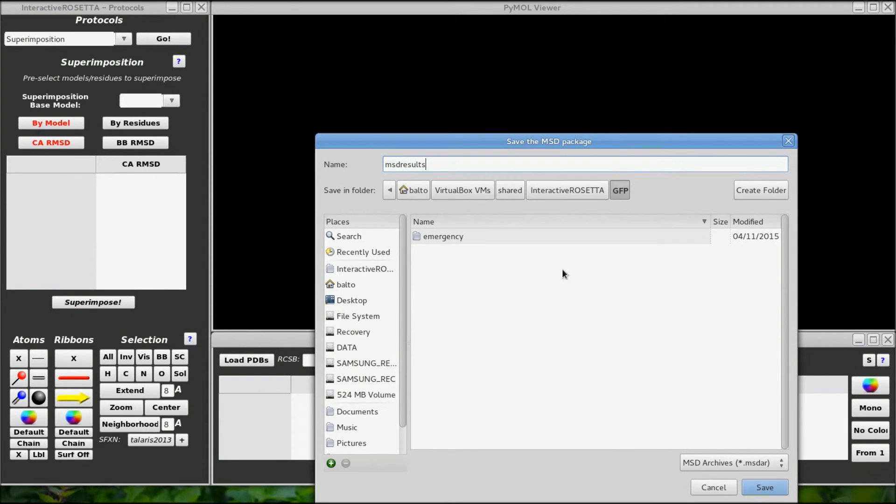
{"action": "left_click", "coordinate": [752, 488]}
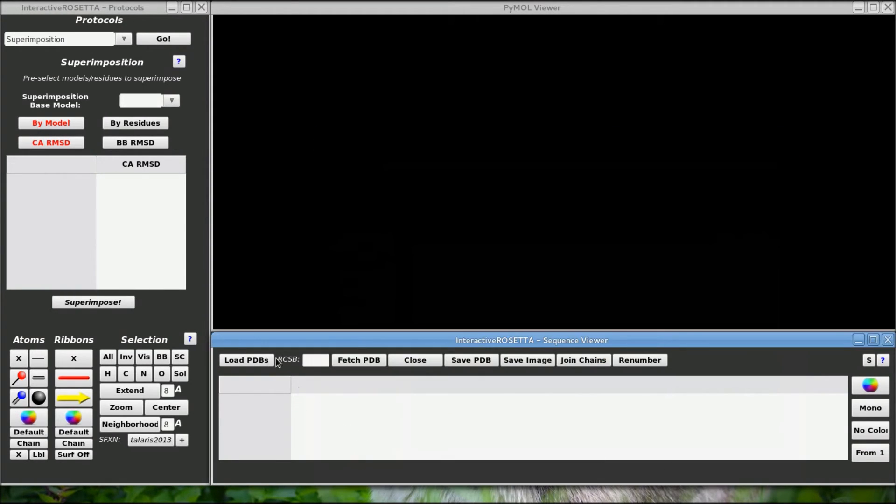
Step: Load the designed structure ab1_MSD_1.pdb from the GFP folder
{"action": "left_click", "coordinate": [252, 361]}
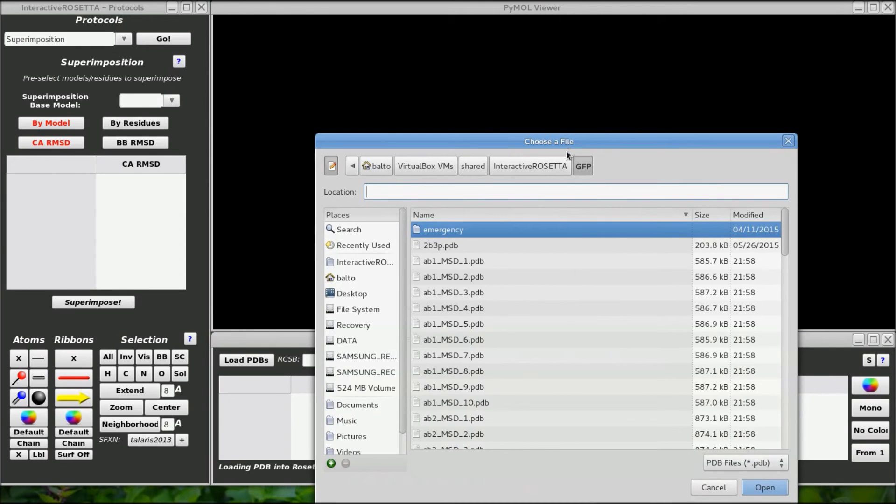
{"action": "left_click_drag", "start_coordinate": [788, 189], "coordinate": [469, 205]}
{"action": "double_click", "coordinate": [469, 205]}
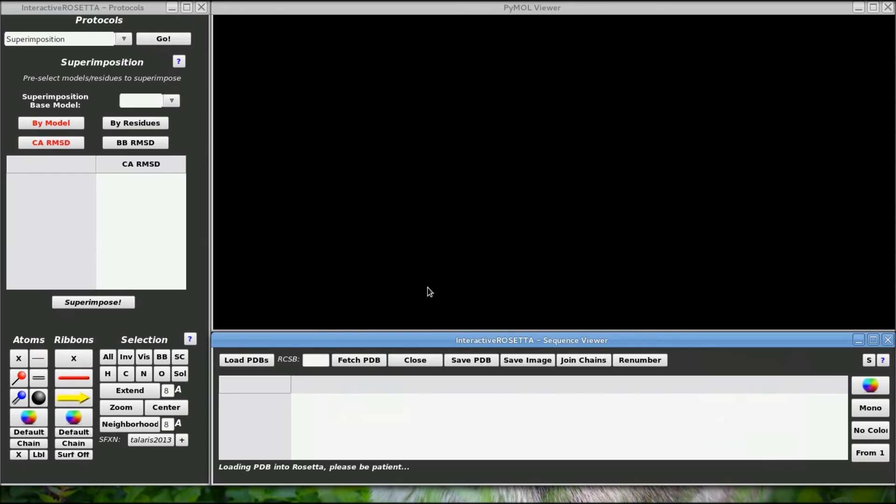
{"action": "left_click", "coordinate": [393, 338]}
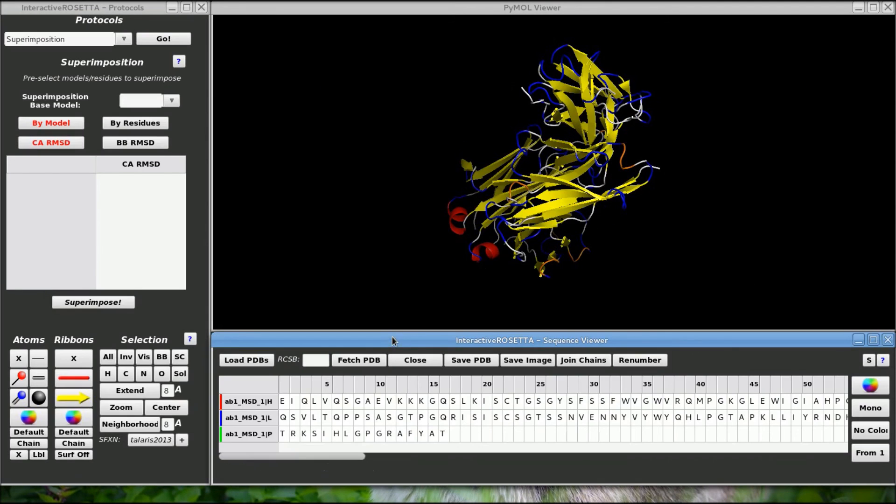